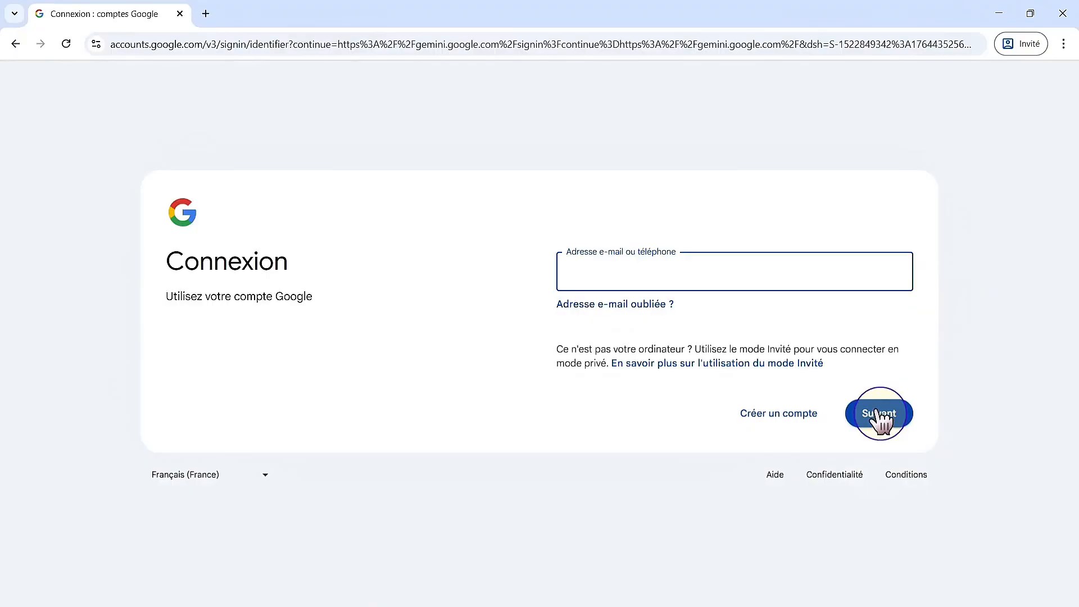
Continue the Google sign-in to Gemini, look at the prompt tools, and choose the Raisonnement avec 3 Pro model.
left_click(880, 416)
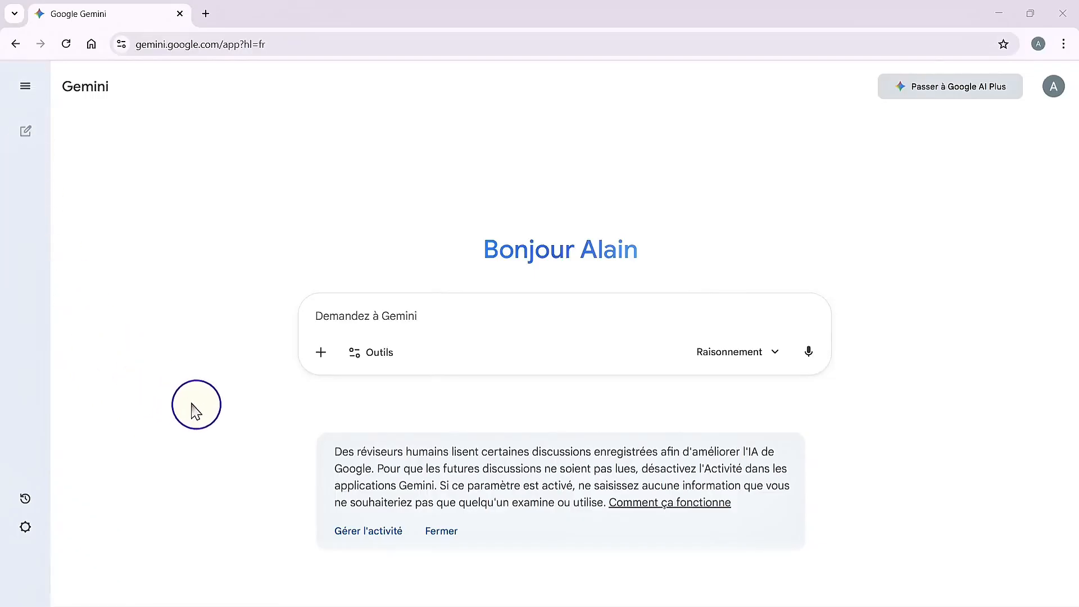
left_click(329, 321)
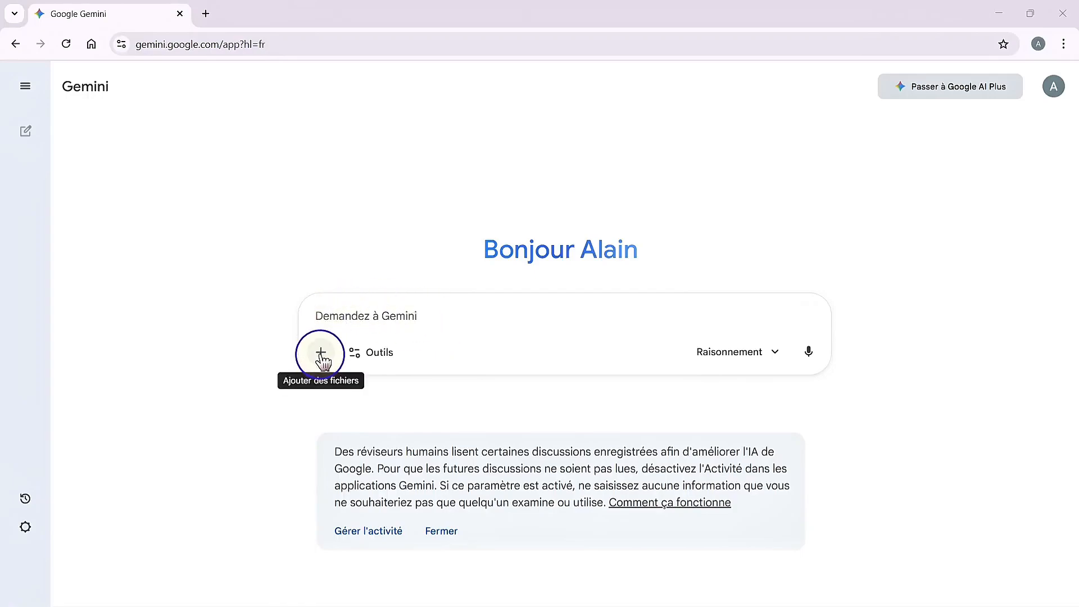
left_click(380, 362)
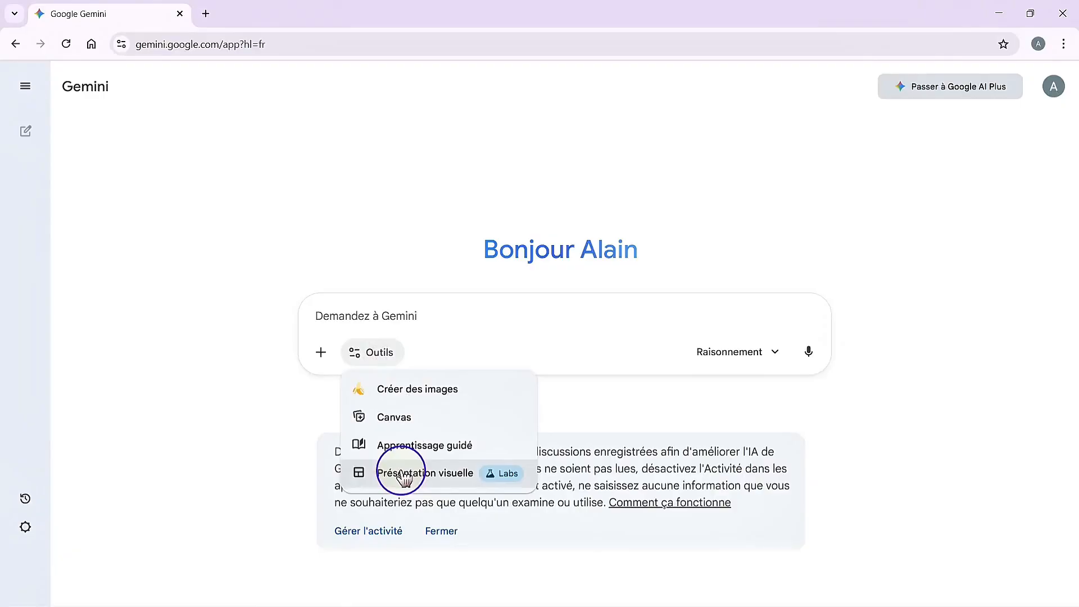
left_click(723, 358)
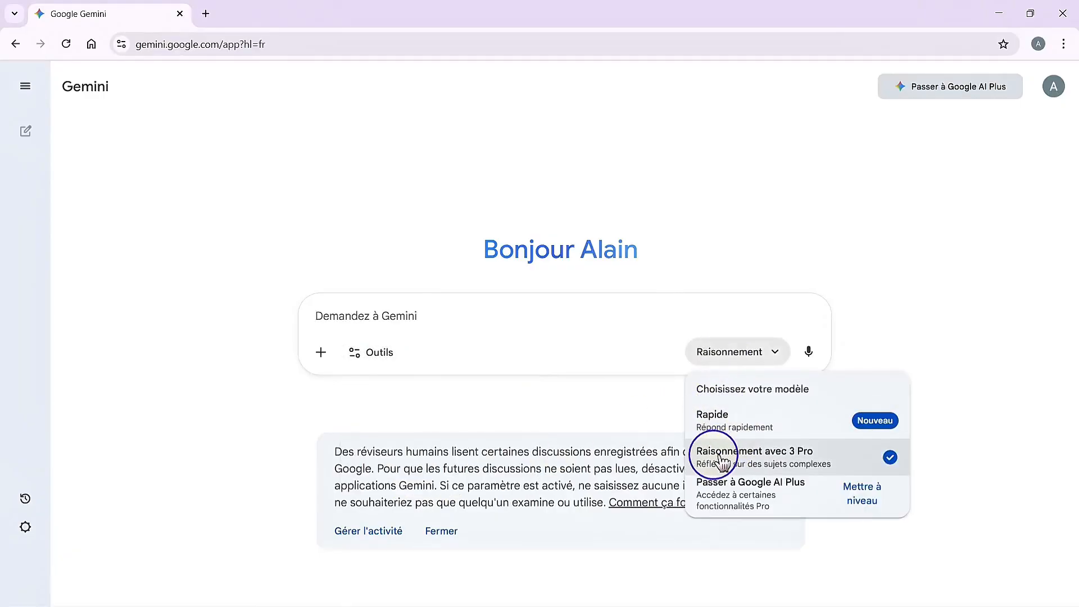
left_click(866, 463)
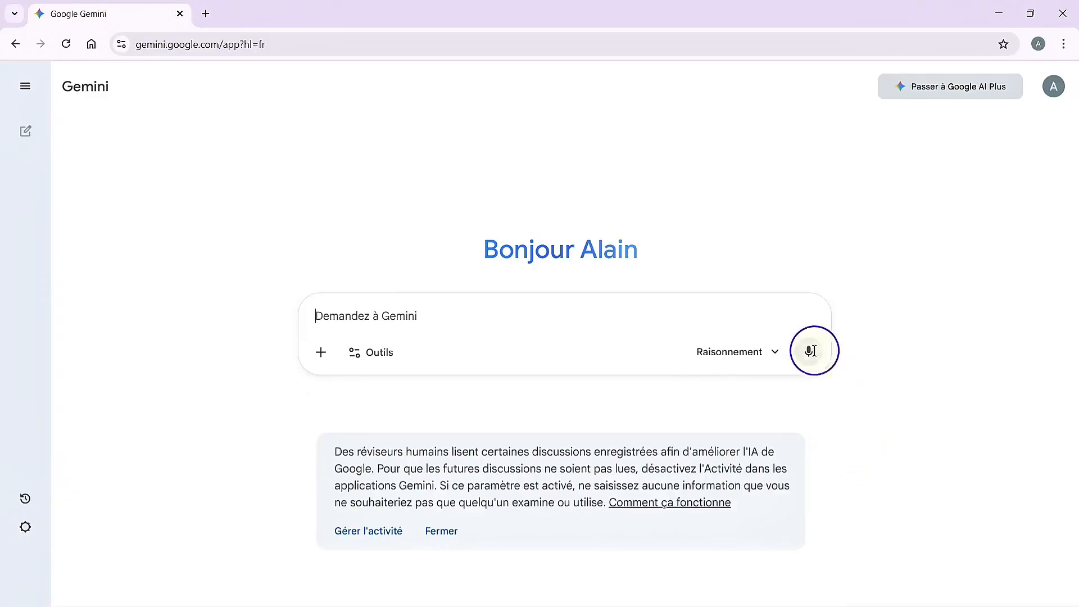
Enter the prepared French prompt for turning the photo into an ultra-realistic 4K, 16:9 scene of an alpinist on Everest's summit.
left_click(319, 318)
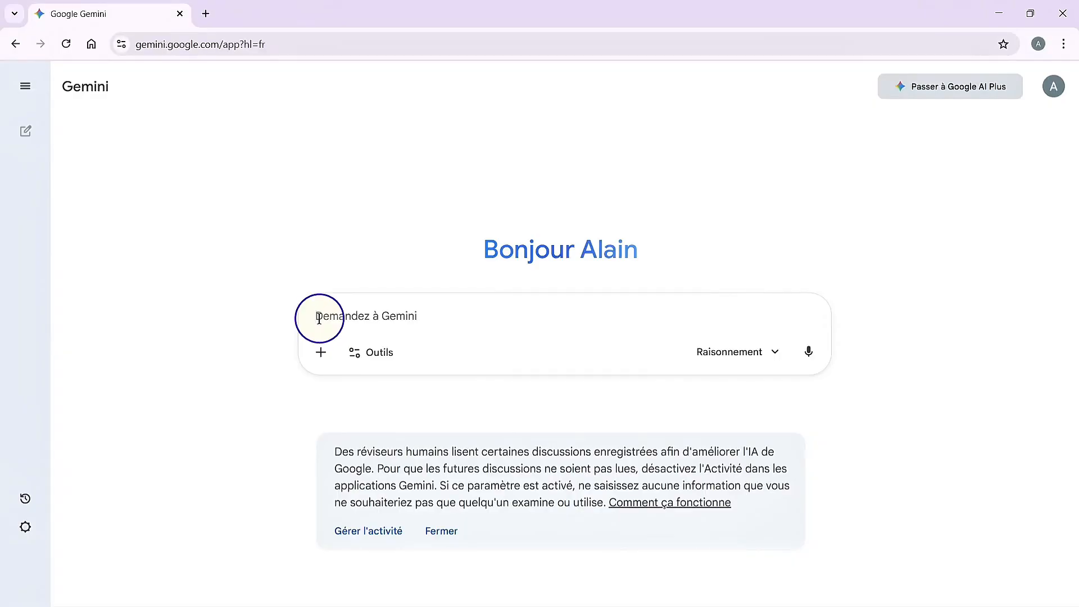
key("ctrl+v")
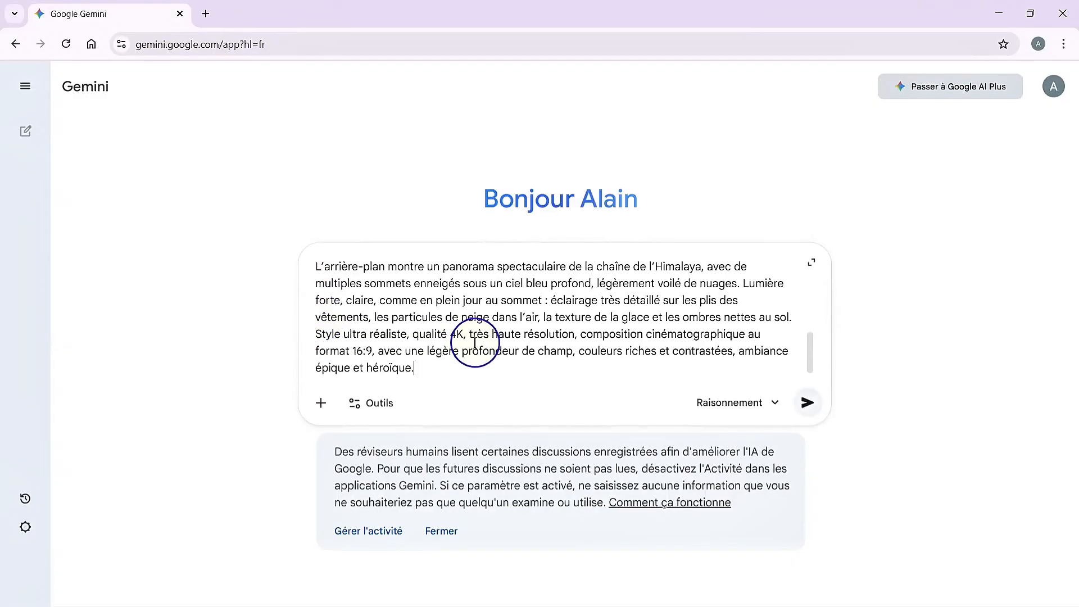
scroll(474, 343, "up", 10)
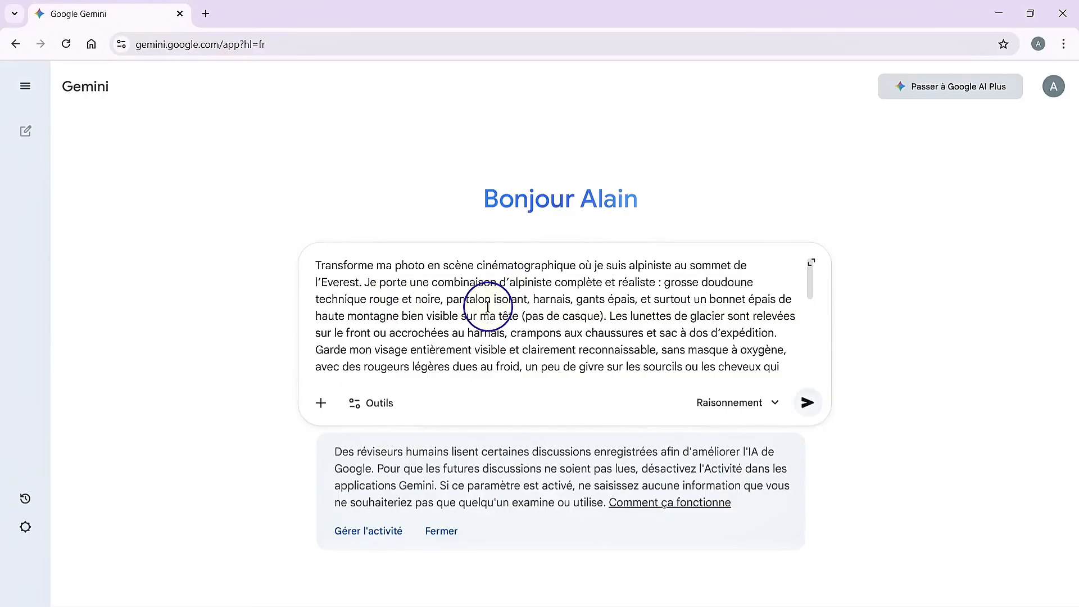
Attach the green-hat portrait photo from the Video - IA folder to the prompt and submit it.
left_click(321, 406)
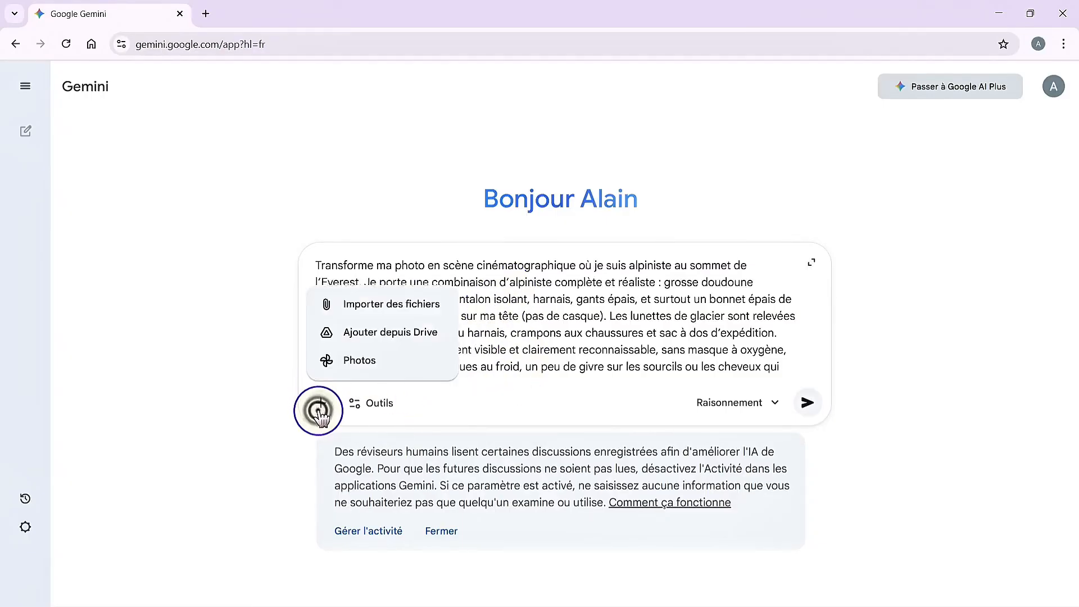
left_click(342, 309)
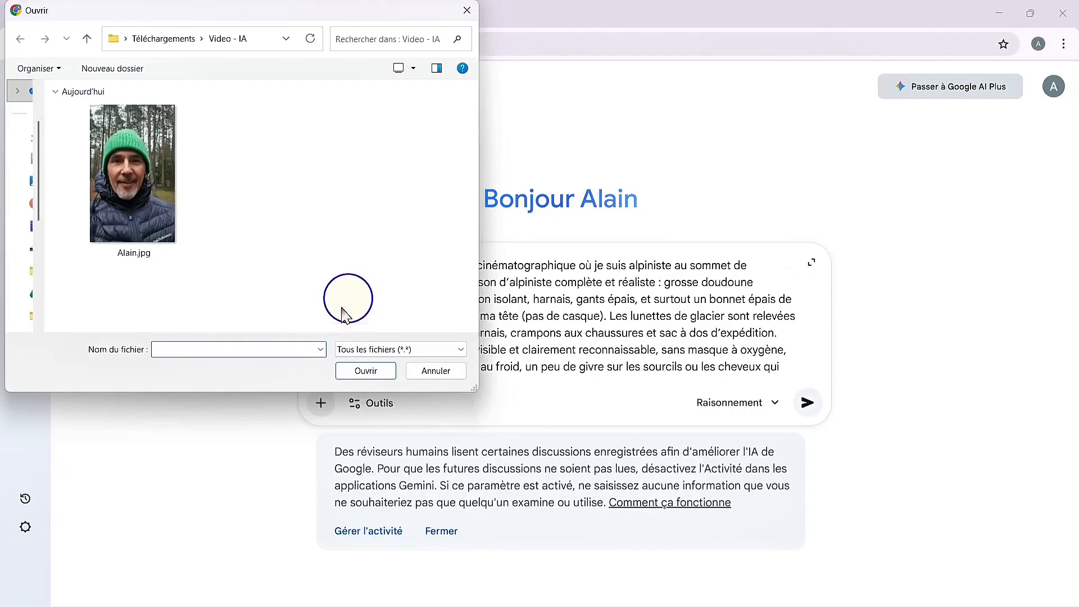
left_click(145, 183)
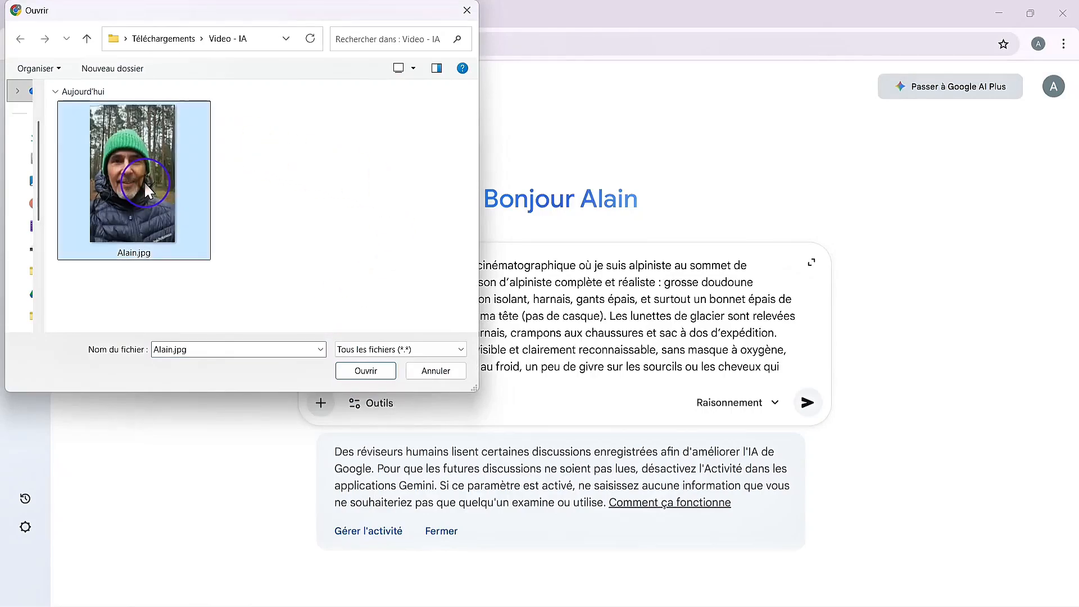
left_click(371, 373)
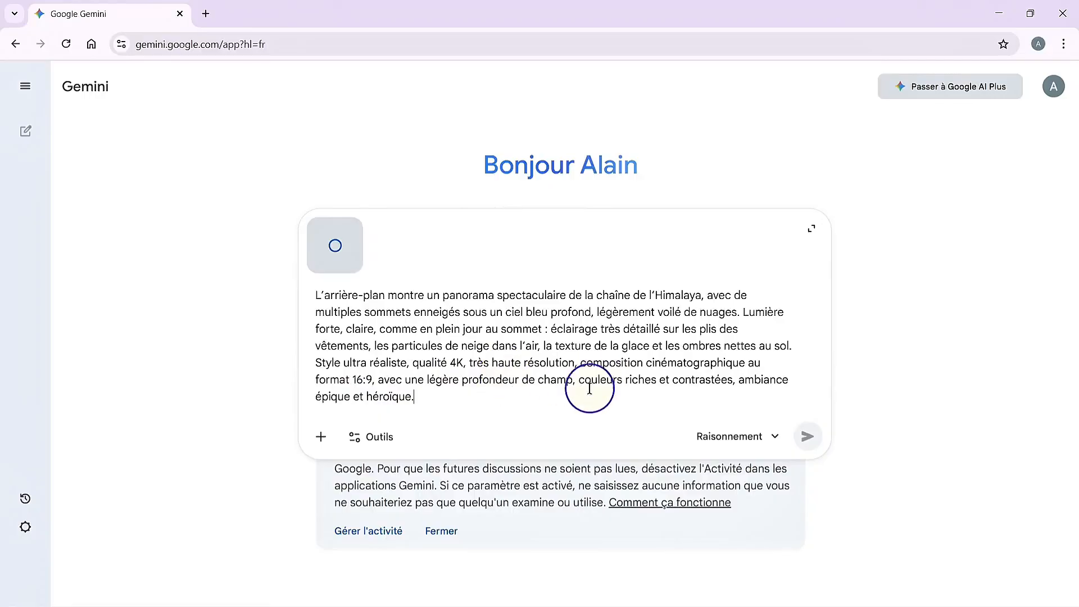
left_click(807, 438)
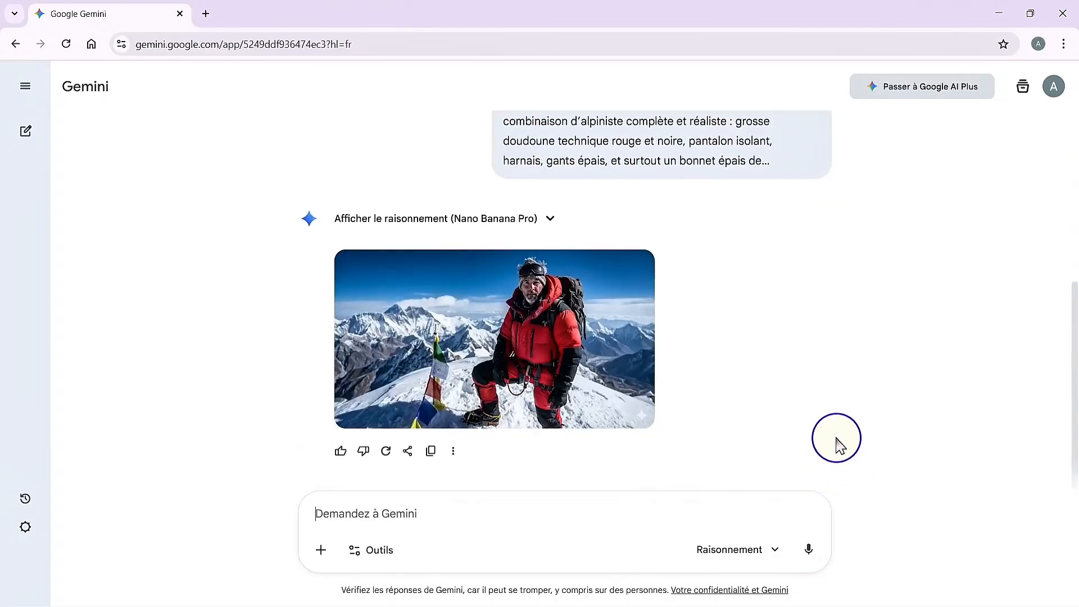
Open the generated Everest summit image at full size and download it.
left_click(528, 349)
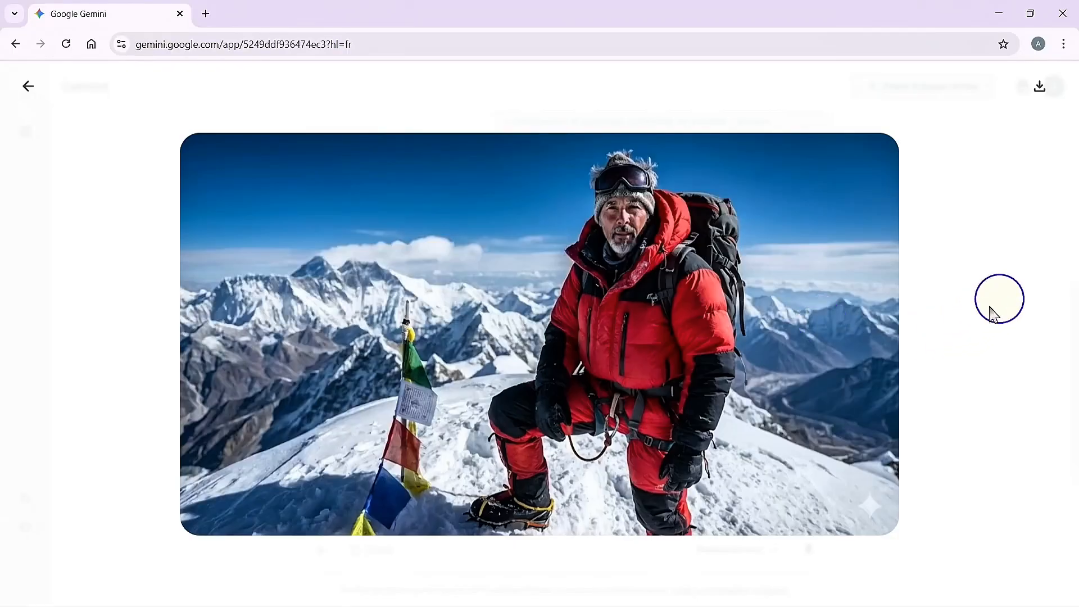
left_click(1040, 93)
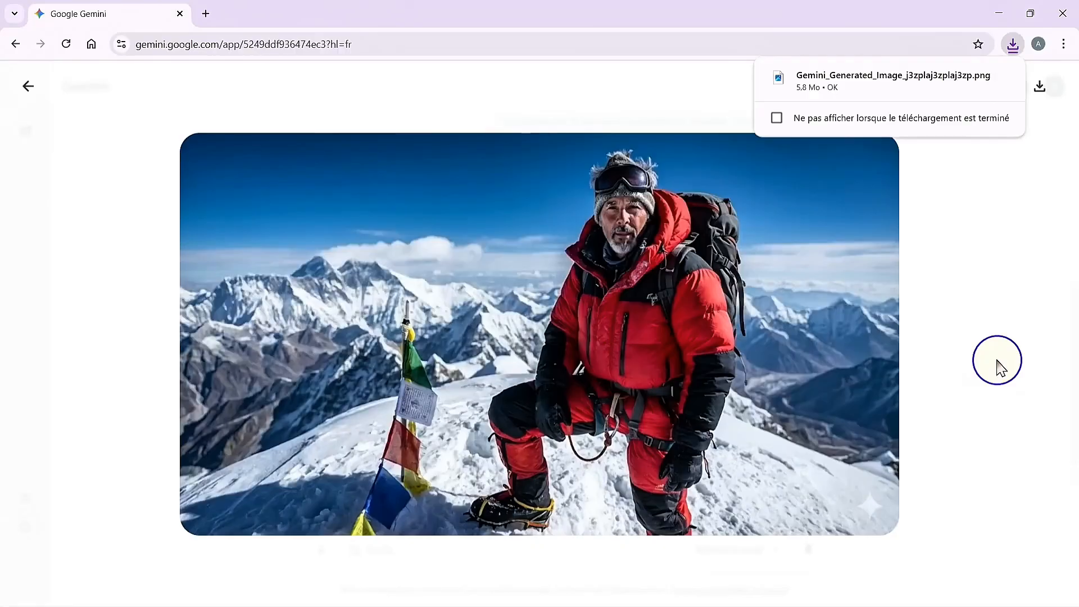
left_click(998, 365)
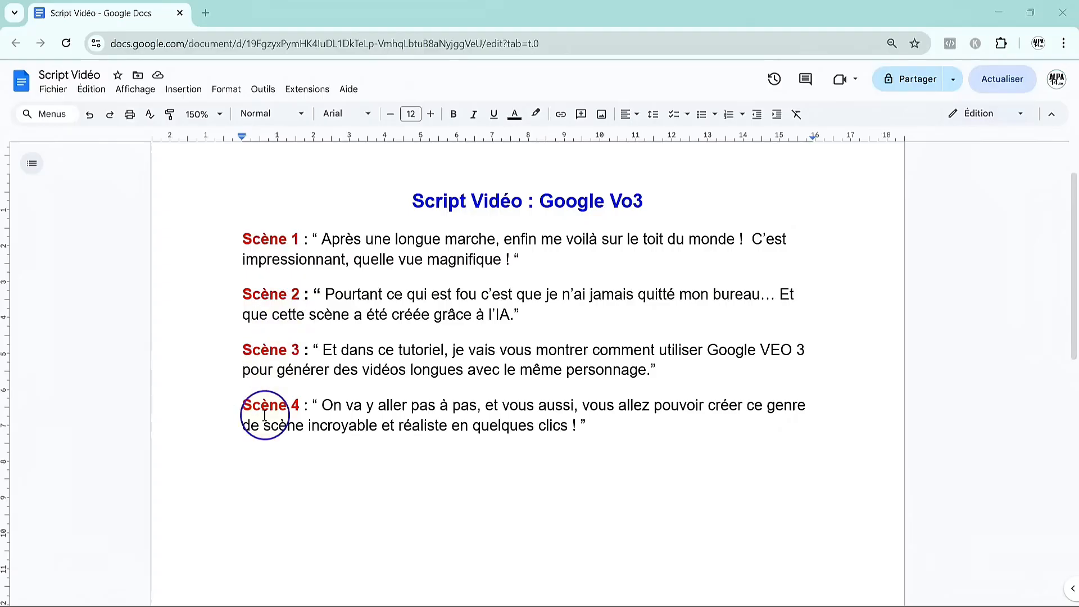
Switch to Abacus.AI ChatLLM and look through the list of available AI models.
left_click(679, 533)
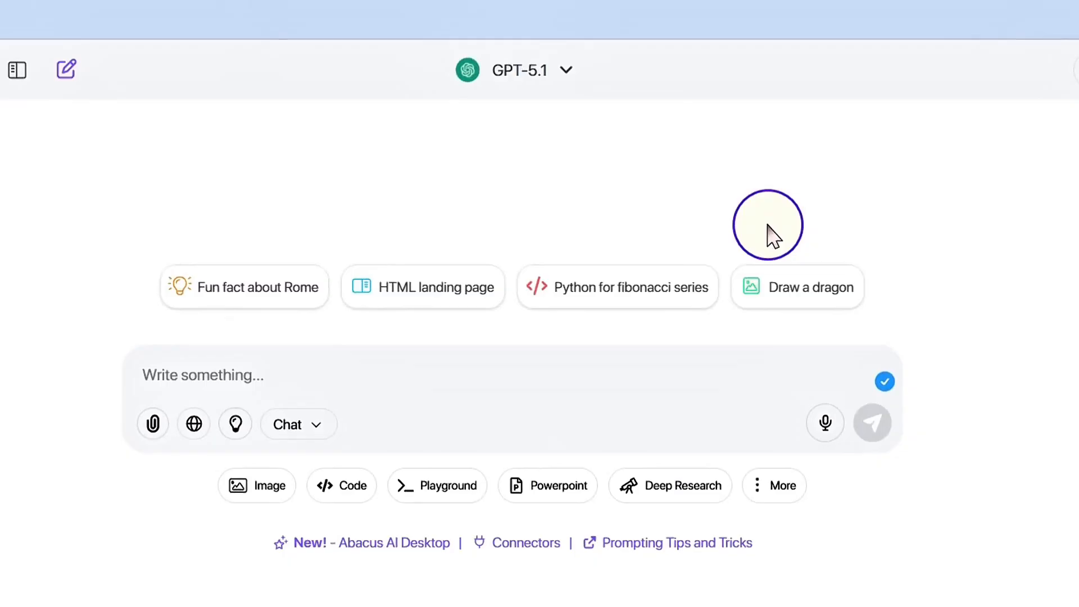
left_click(566, 72)
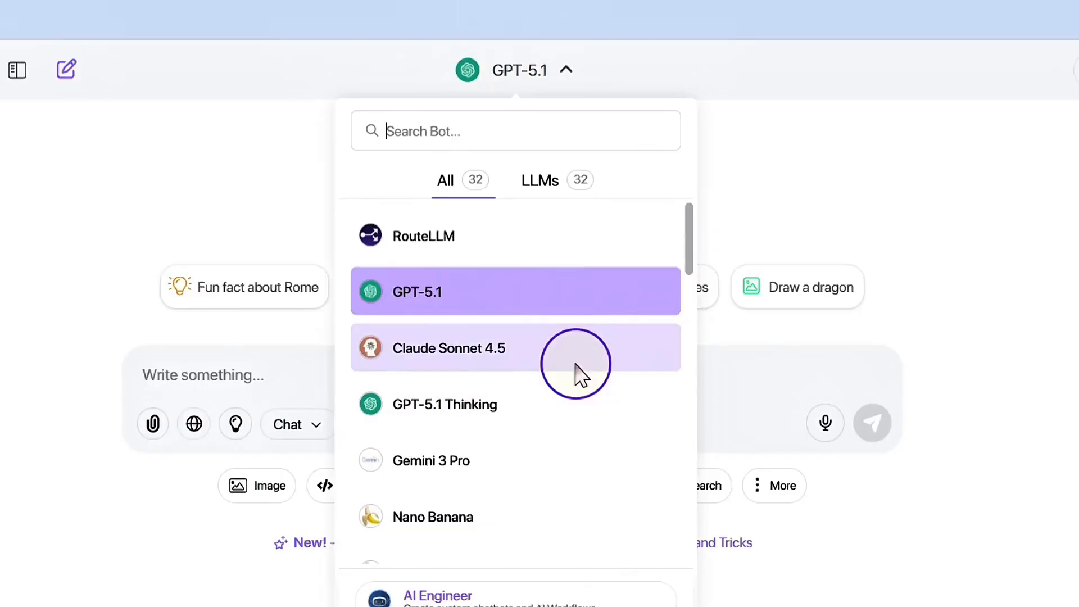
scroll(578, 373, "down", 12)
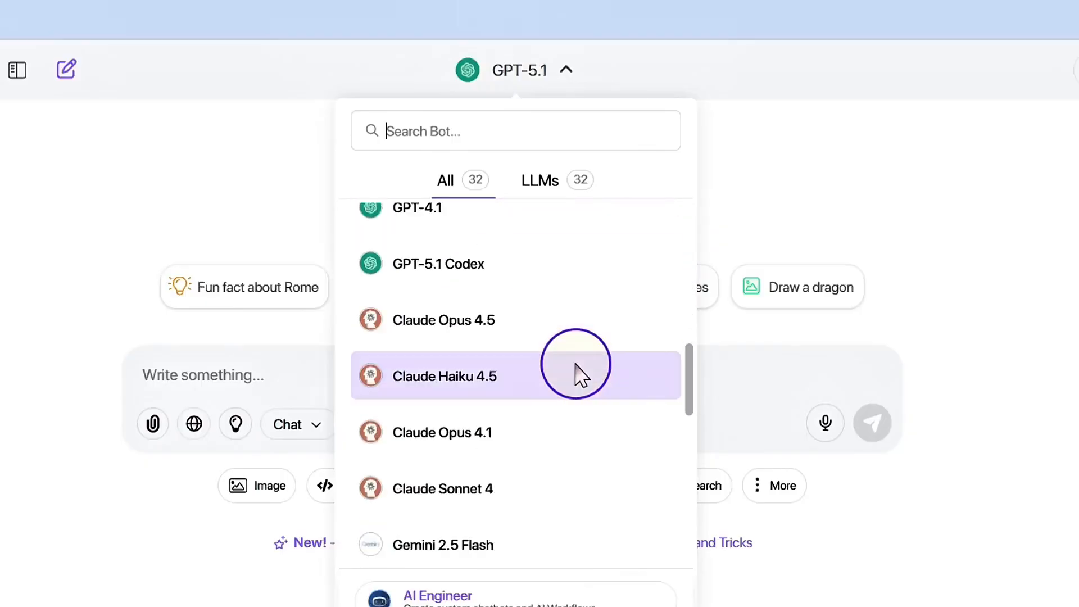
scroll(579, 370, "down", 10)
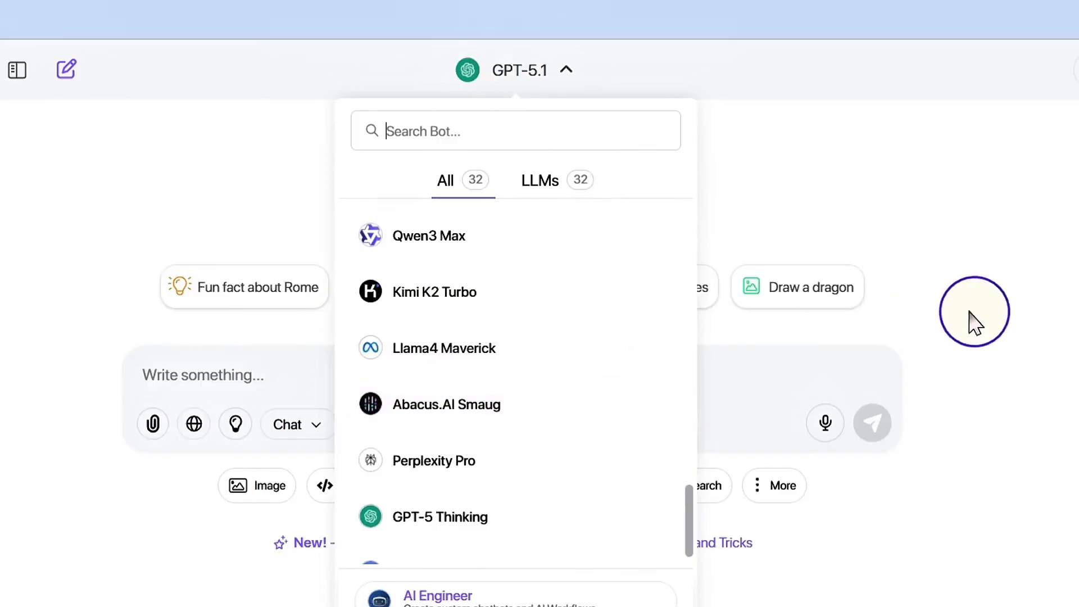
left_click(967, 375)
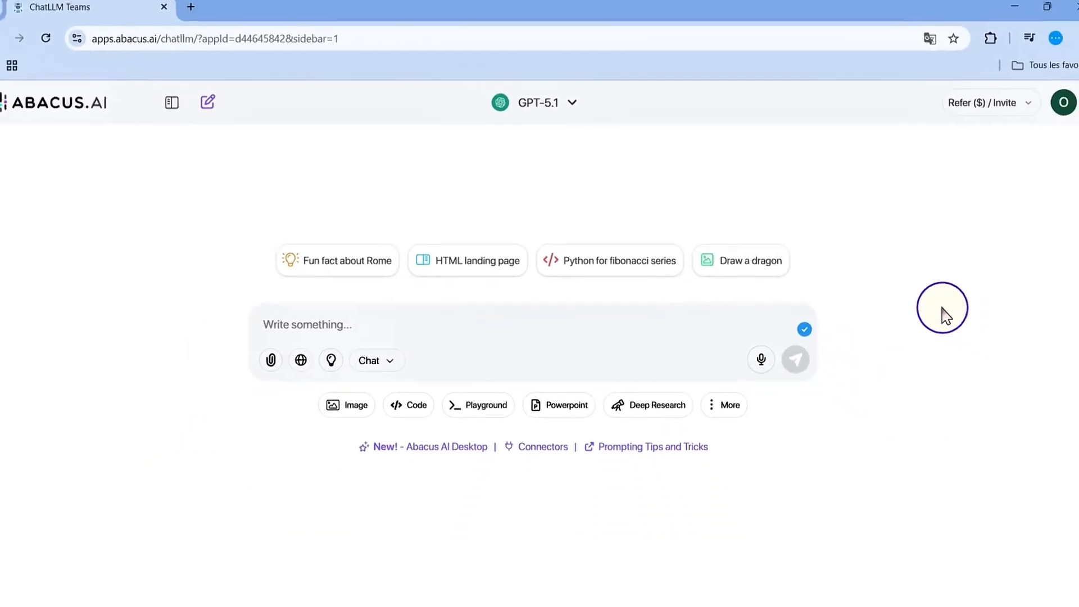
Attach the downloaded Gemini Everest image from the Video - IA folder to the new chat message.
left_click(283, 354)
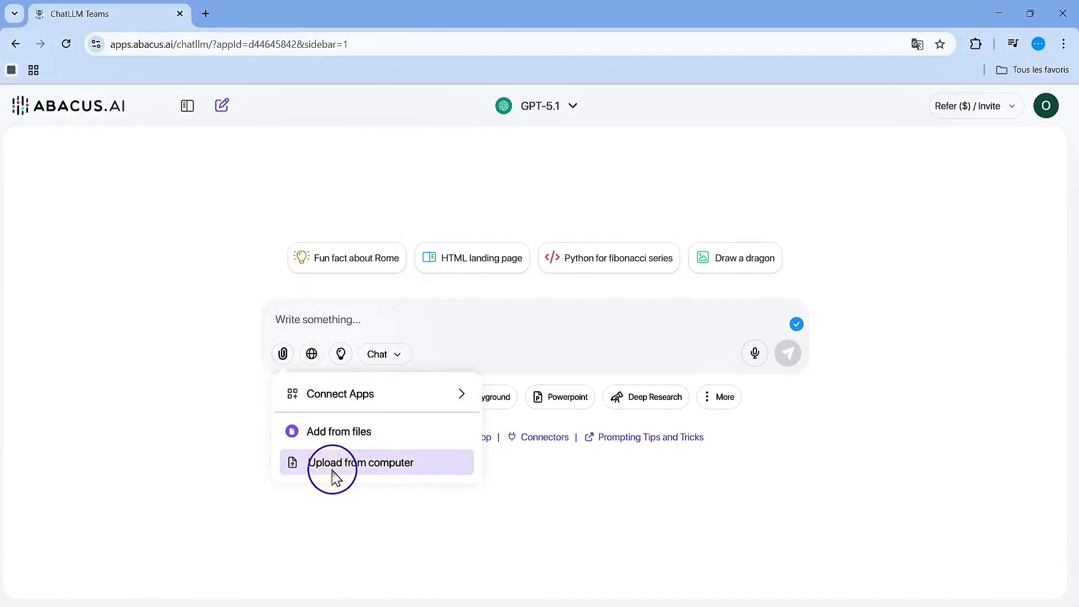
left_click(401, 467)
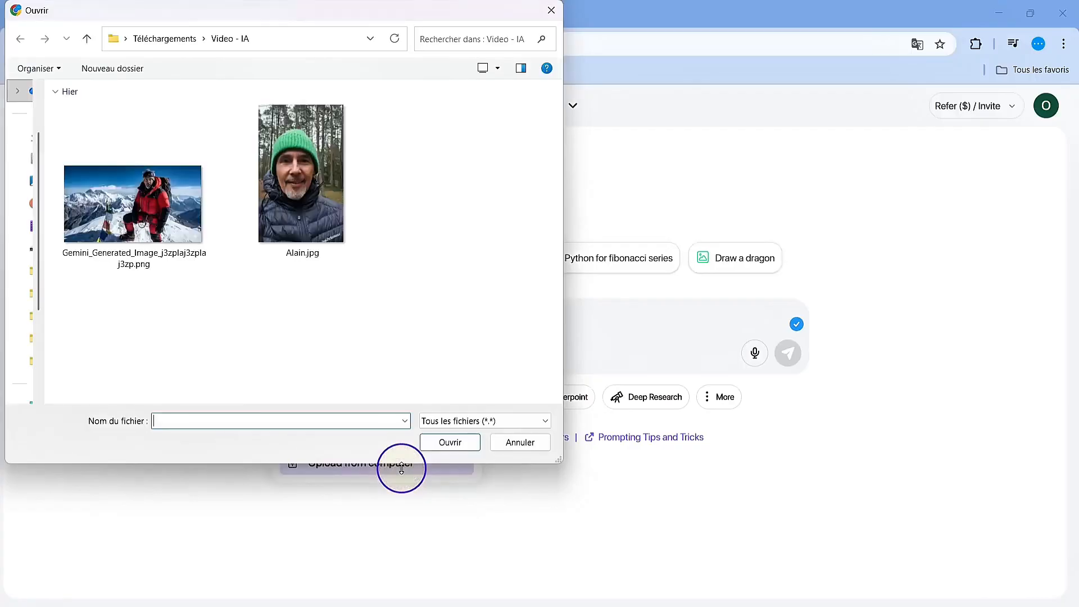
left_click(132, 218)
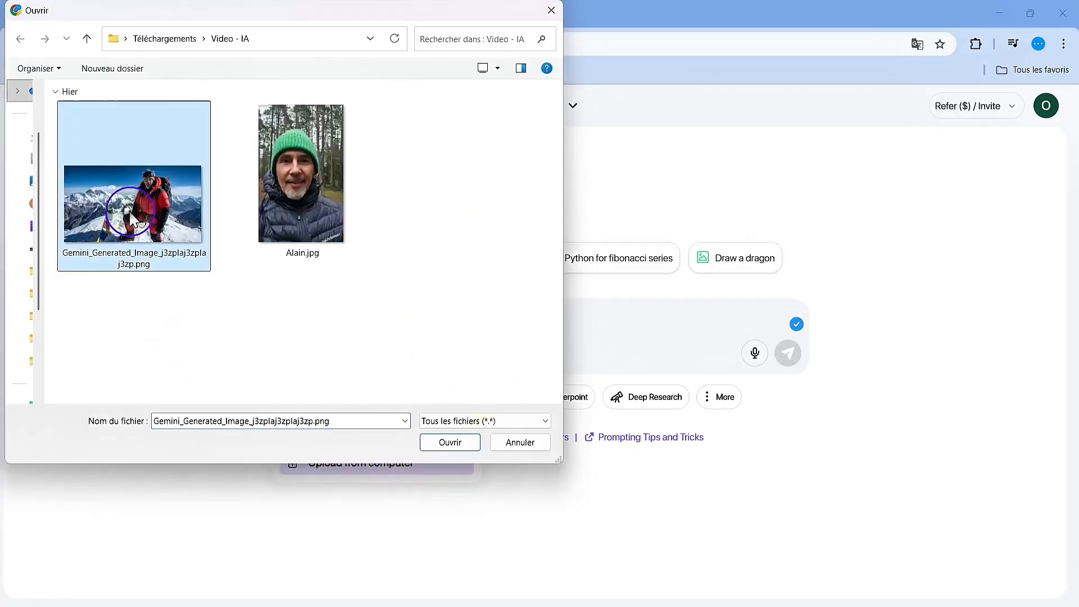
left_click(451, 443)
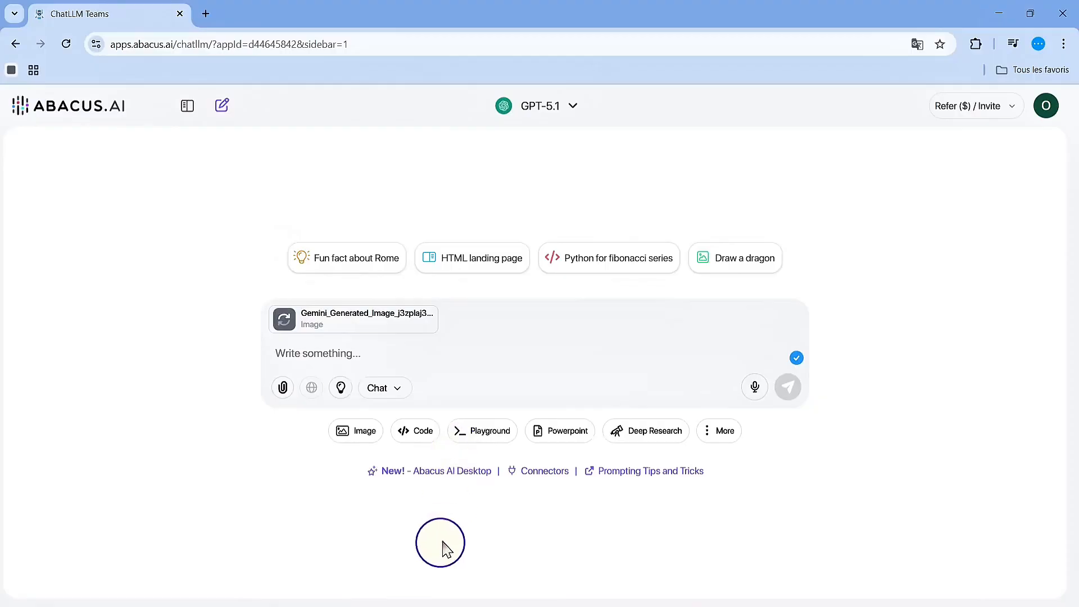
Request a 100 to 150-word Google Veo3 prompt in French from the image, with the scene 1 monologue and seven sections from Sujet to Audio.
left_click(303, 358)
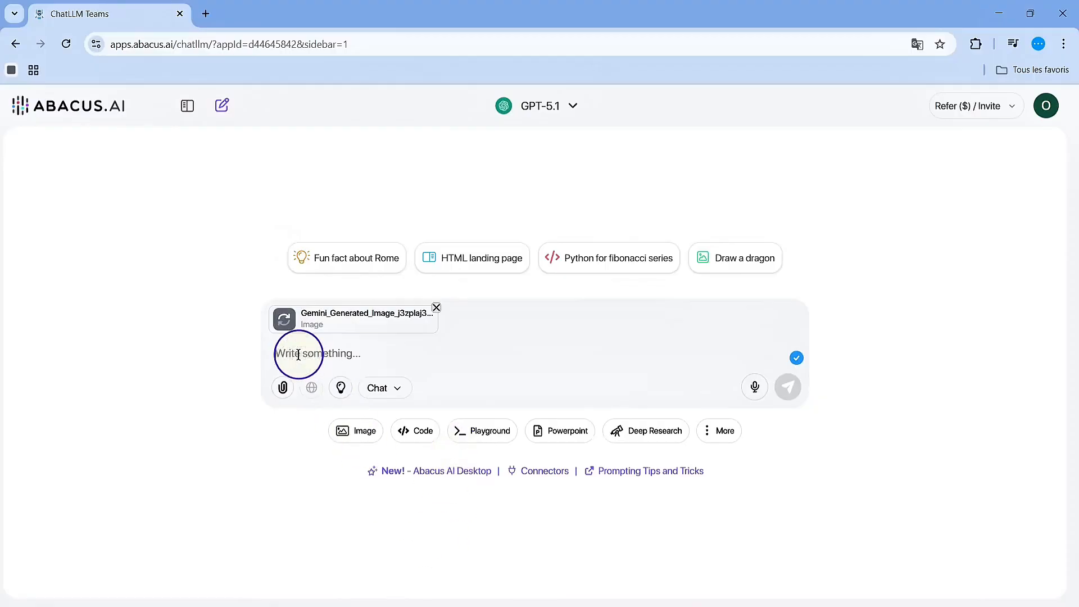
type("Je veux créer une vidéo avec Google Veo3 à partir de cette image. Voici le monologue du personnage : \"Après une longue marche, enfin me voilà sur le toit du monde ! C’est impressionnant, quelle vue magnifique !\" Rédige un prompt de 100 à 150 mots en incluant les sections ci-dessous : 1. Sujet 2. Contexte 3. Action 4. Style et ambiance 5. Cinématographie 6. Monologue 7. Audio")
scroll(458, 397, "up", 5)
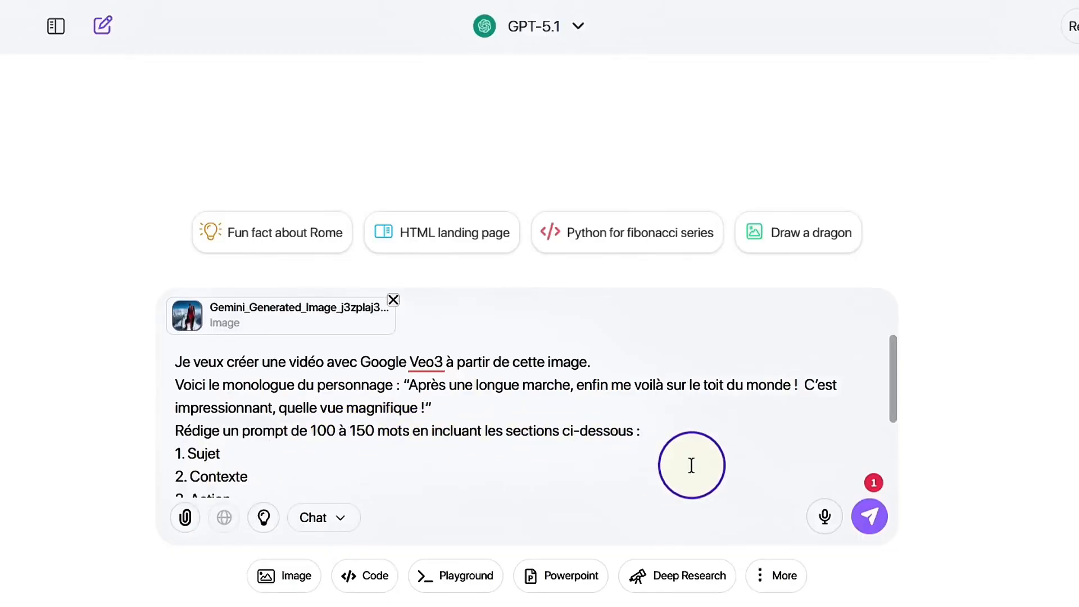
scroll(693, 458, "down", 3)
scroll(695, 448, "up", 3)
scroll(694, 448, "down", 3)
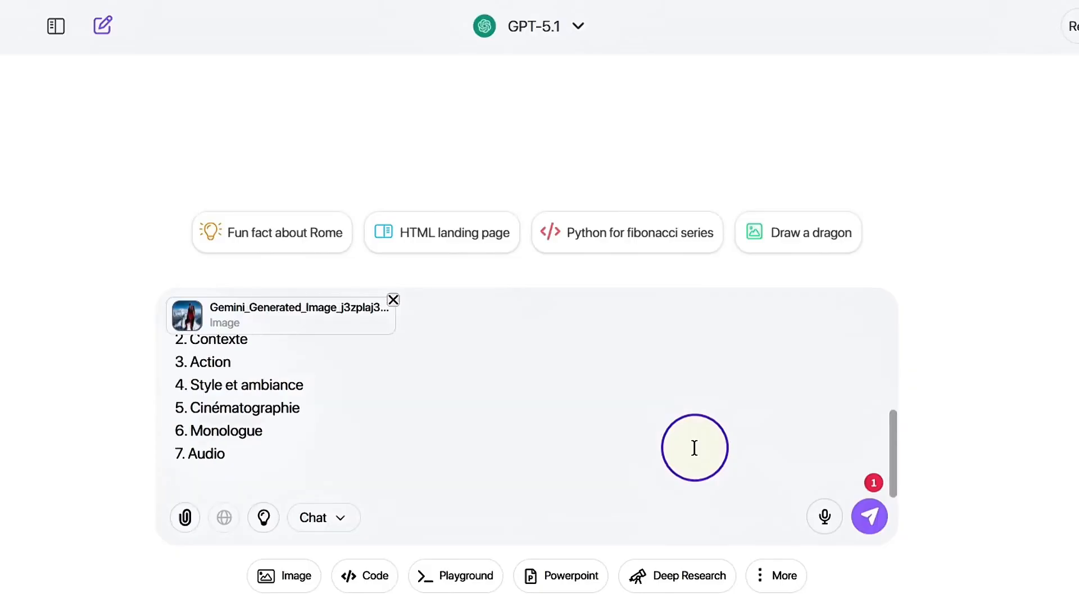
scroll(694, 448, "up", 3)
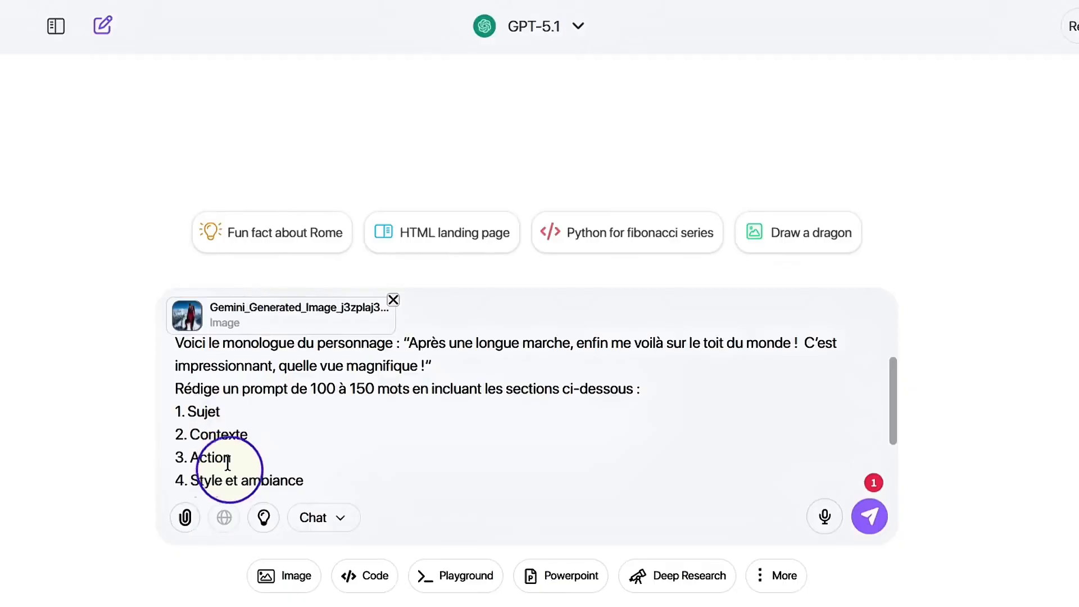
scroll(414, 482, "down", 3)
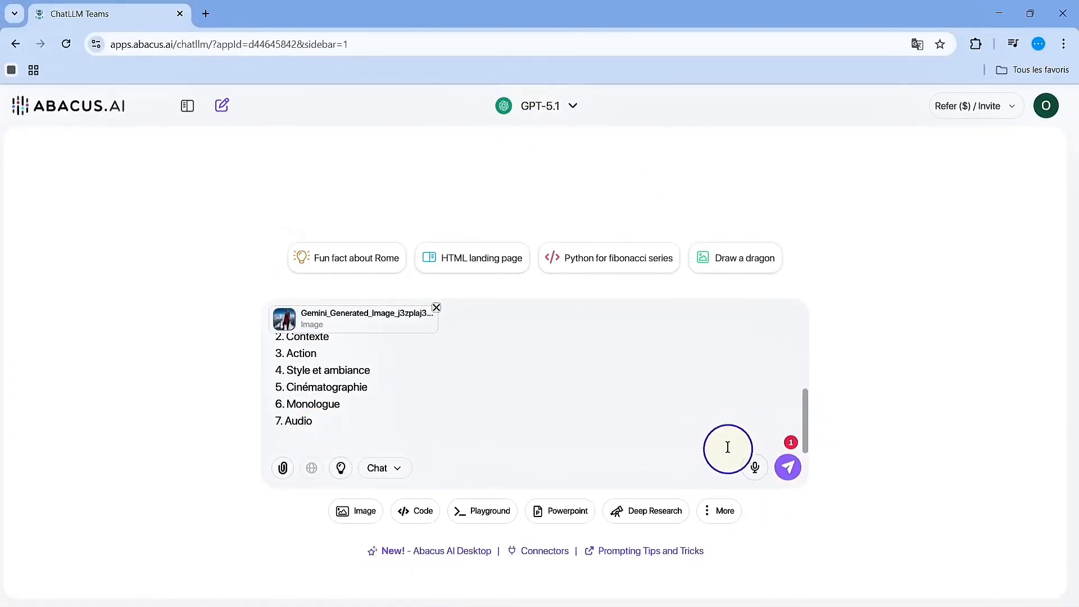
left_click(790, 468)
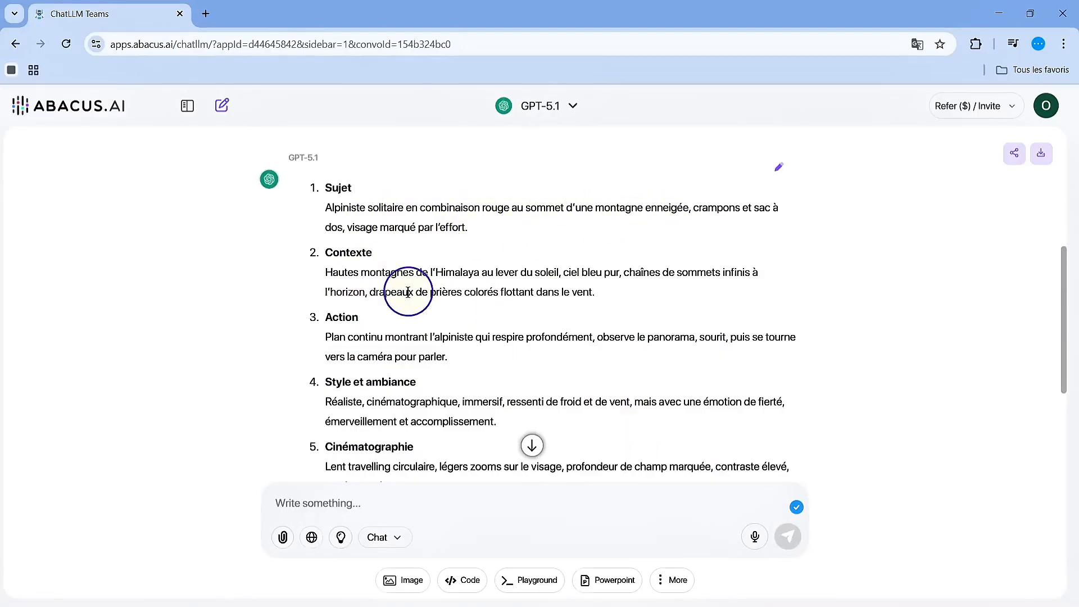
Read through the generated Veo3 prompt, from the Contexte section to the Audio section.
scroll(443, 337, "down", 1)
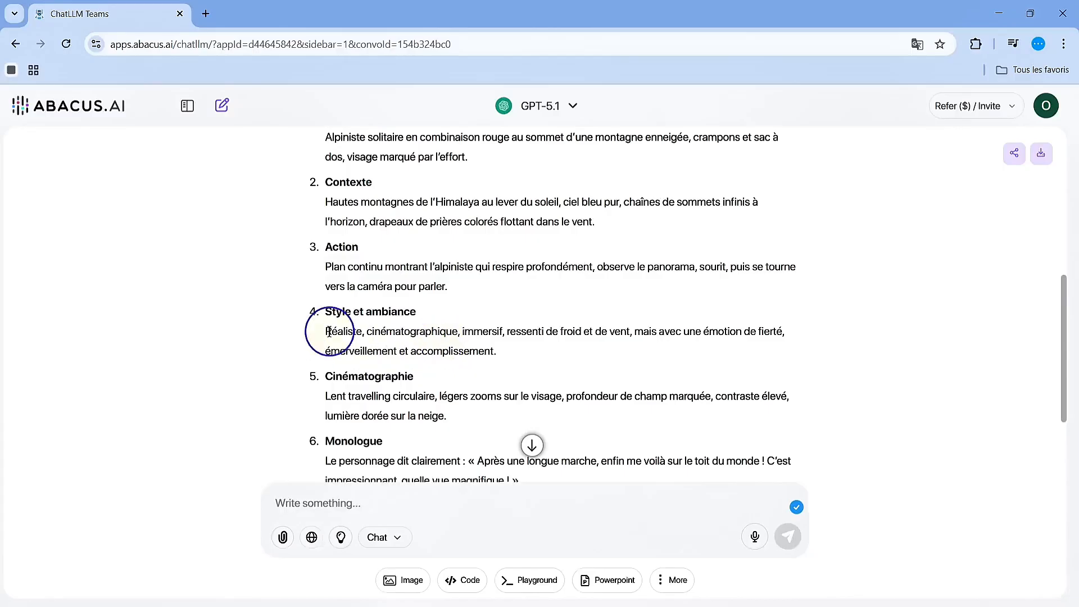
scroll(489, 372, "down", 1)
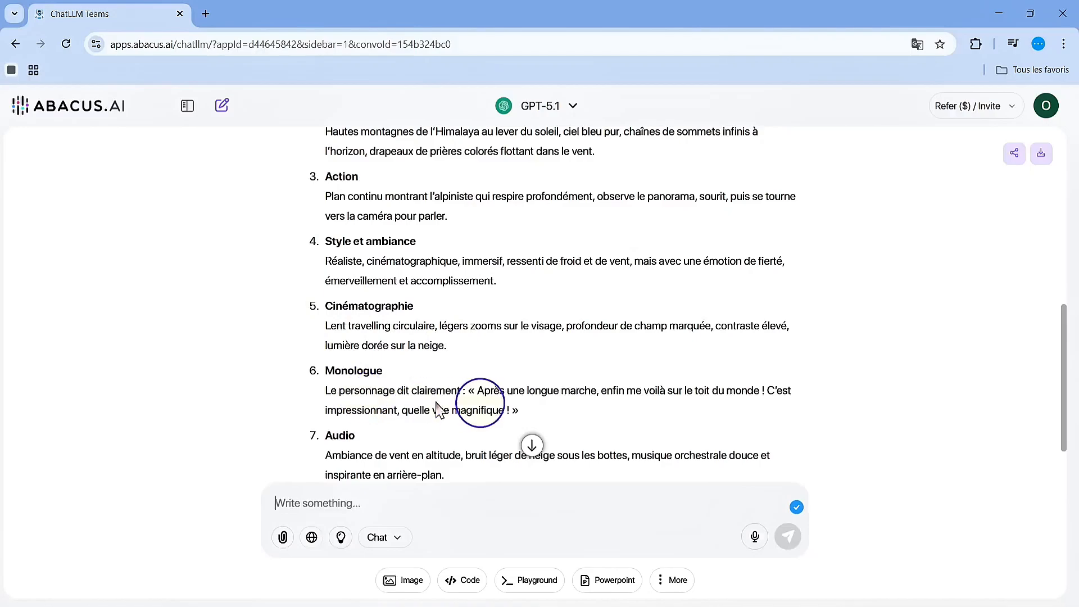
scroll(554, 397, "down", 1)
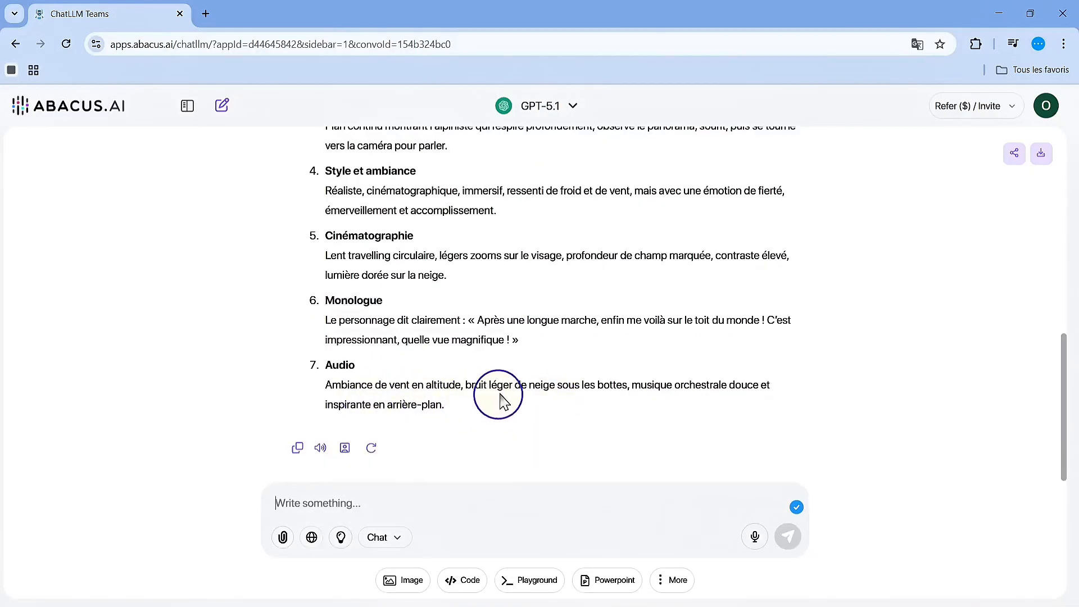
scroll(579, 433, "up", 2)
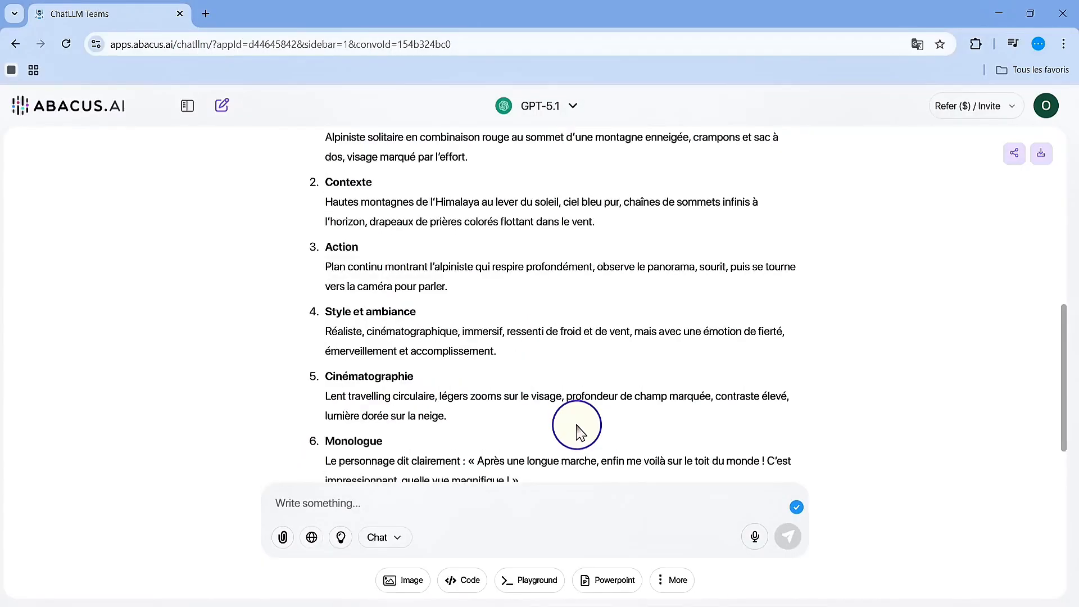
Copy the entire generated Veo3 prompt, from the Sujet section to the end of the Audio section.
scroll(579, 432, "up", 1)
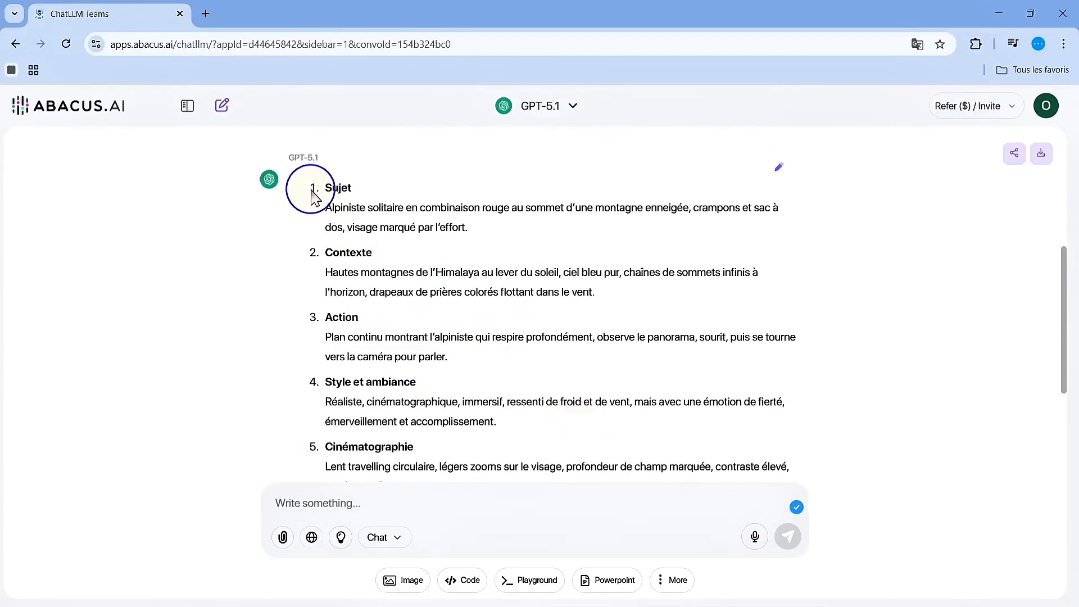
left_click_drag(311, 194, 475, 420)
right_click(426, 404)
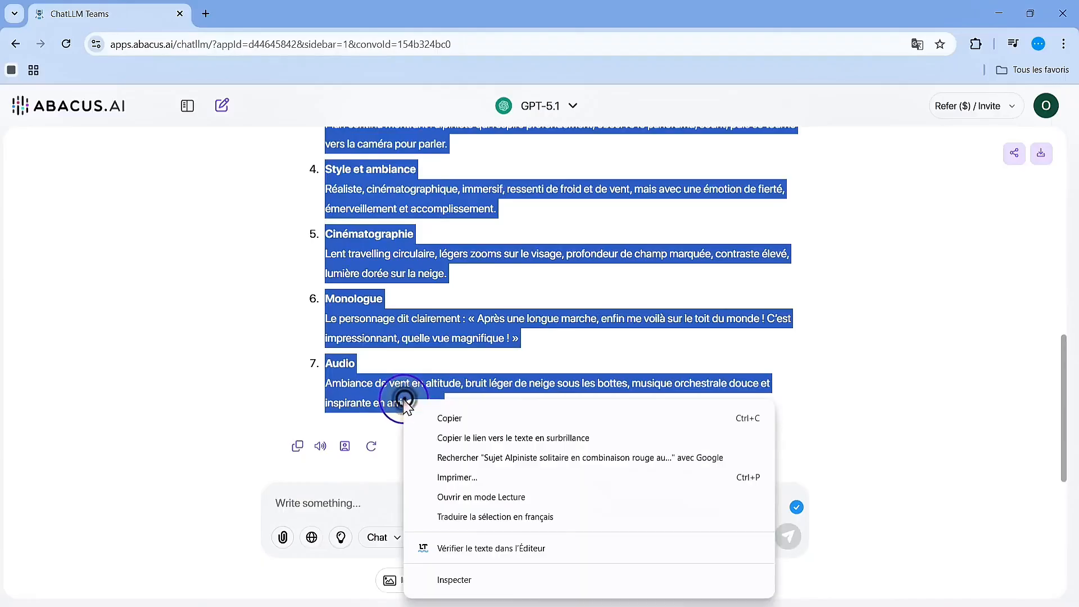
left_click(453, 418)
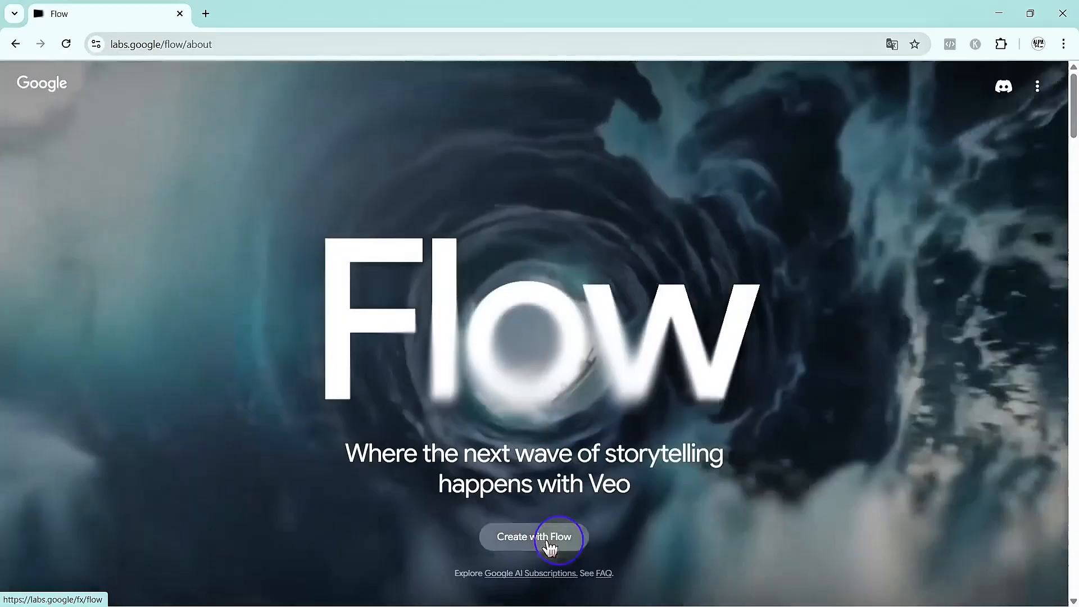
Switch to Google Flow, accept the cookie notice and sign in with the Google account.
left_click(547, 538)
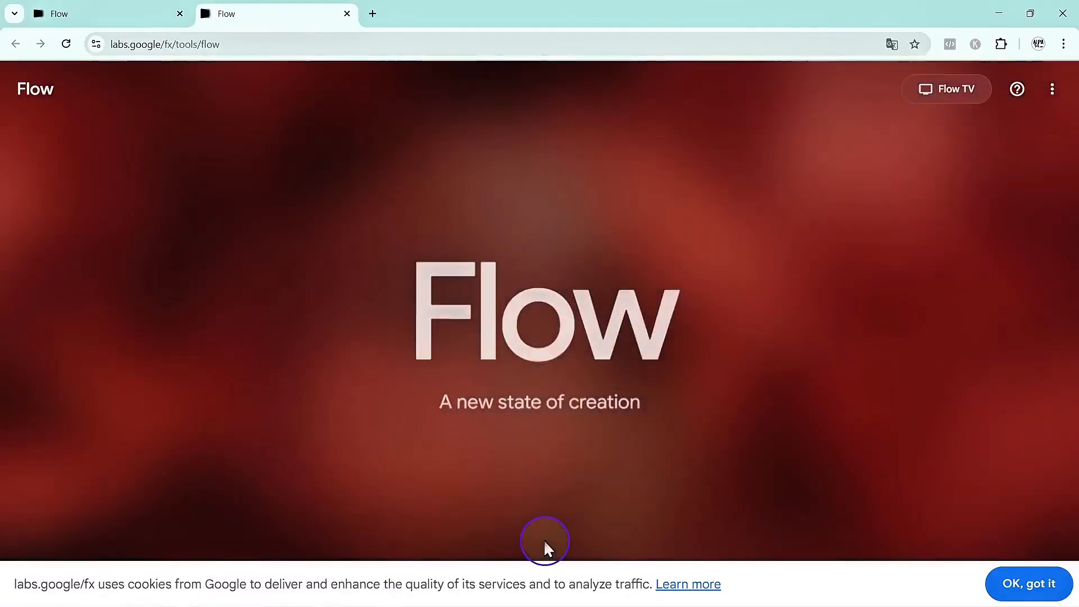
left_click(1024, 583)
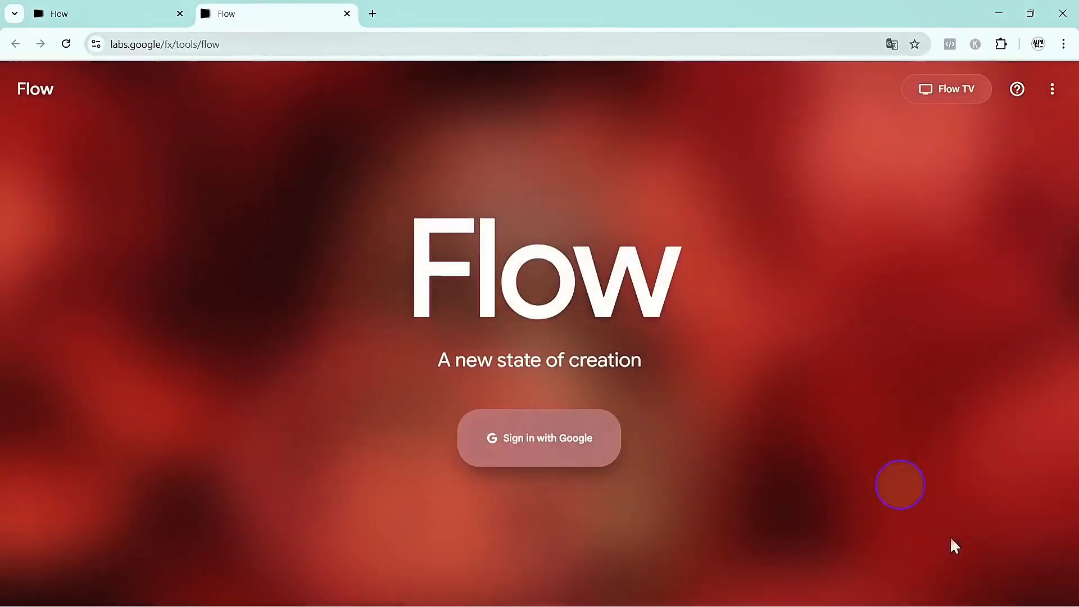
left_click(536, 447)
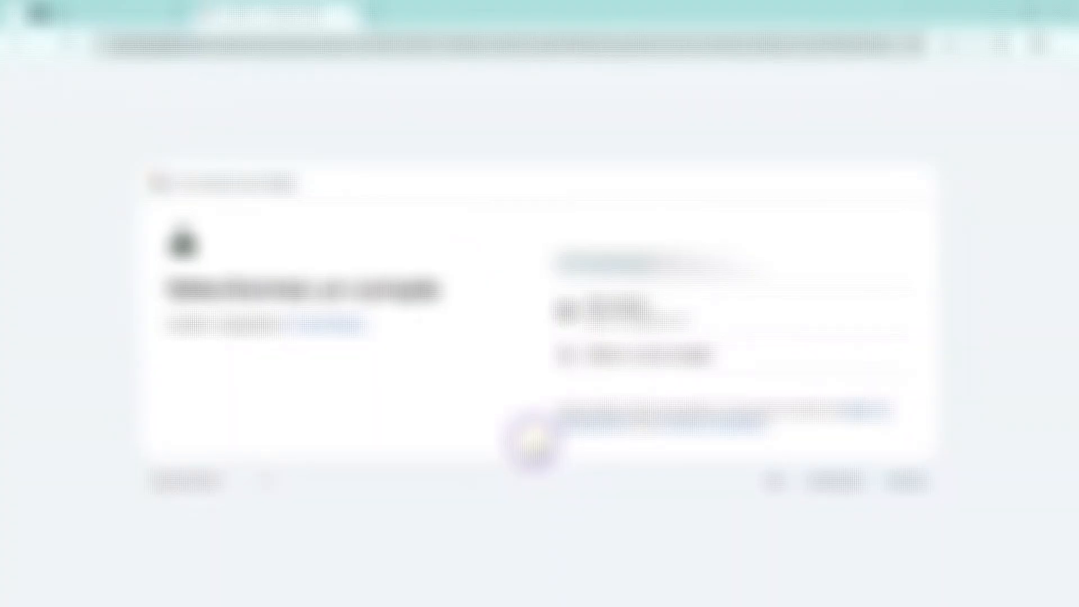
left_click(609, 312)
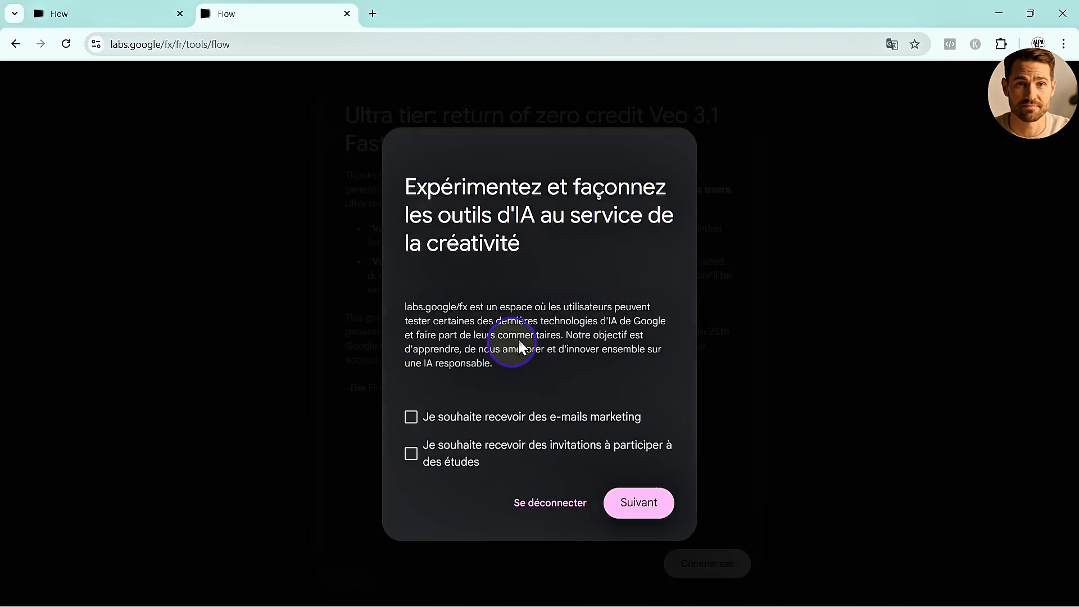
Complete the labs.google/fx welcome without opting in to marketing or study e-mails, and accept the privacy rules after reading to their end.
left_click(641, 471)
left_click(641, 472)
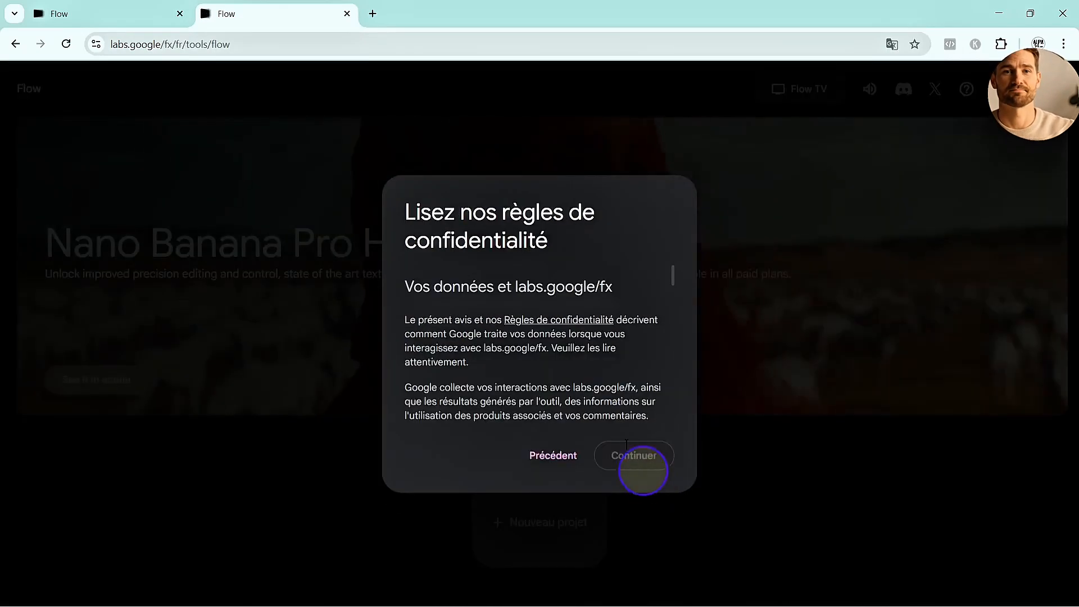
scroll(596, 343, "down", 10)
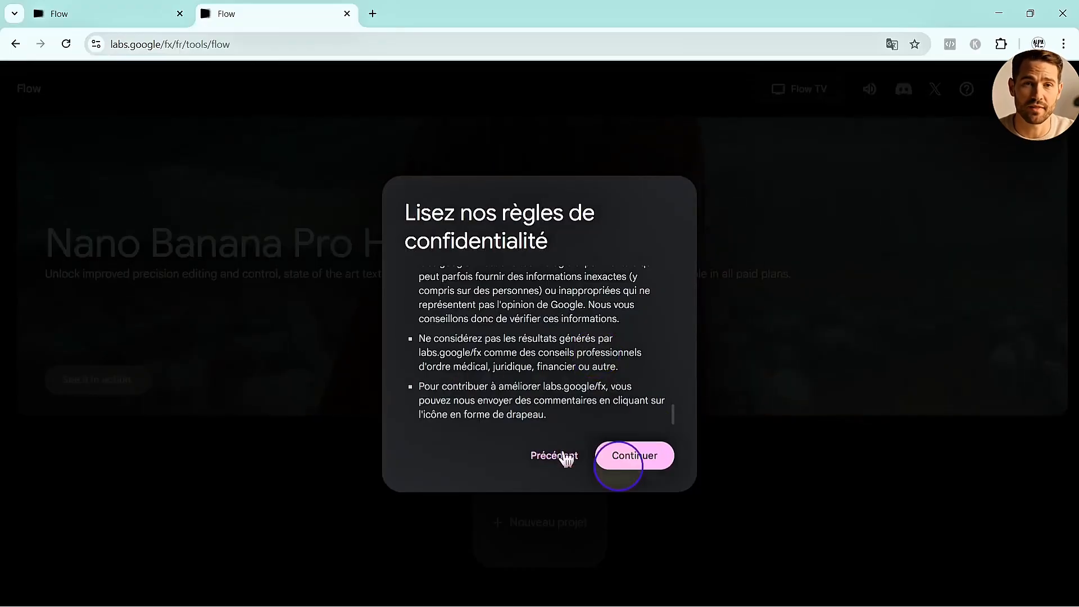
left_click(628, 460)
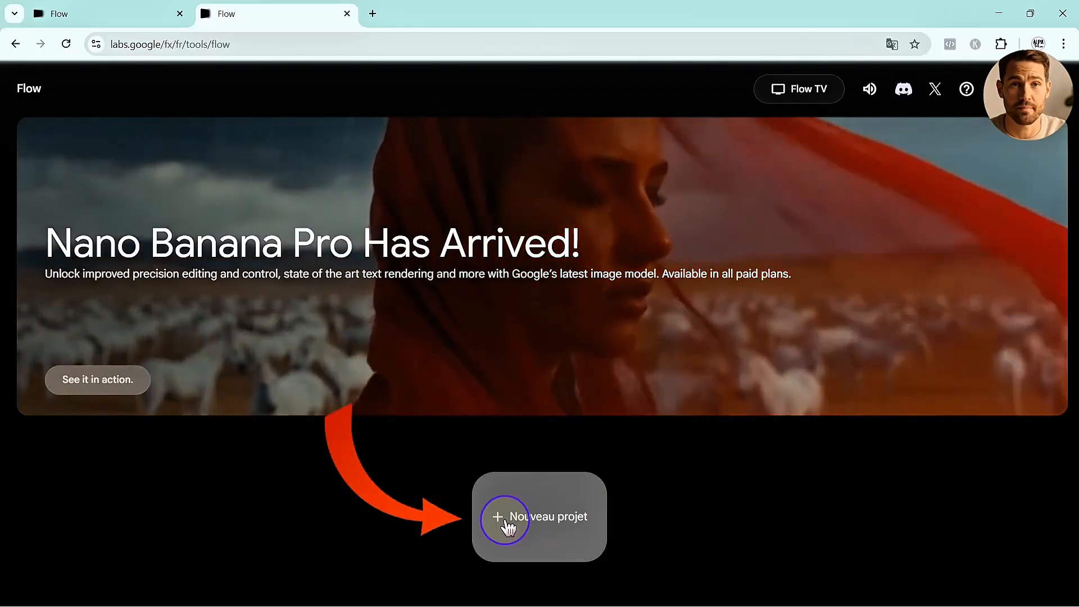
Create a new Flow project and set its video generation mode to Images vers vidéo.
left_click(506, 525)
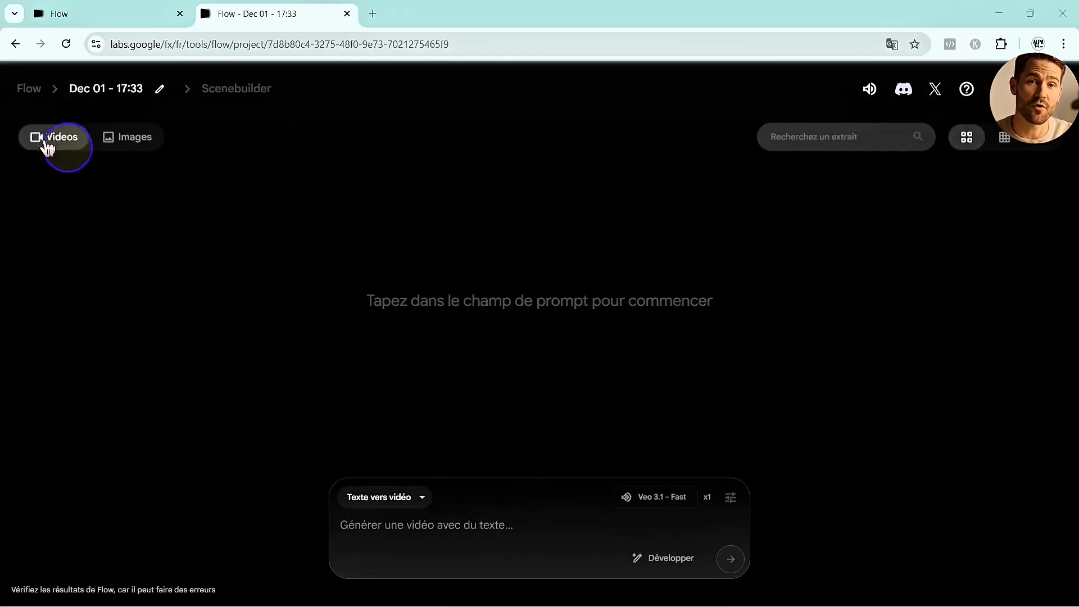
left_click(131, 145)
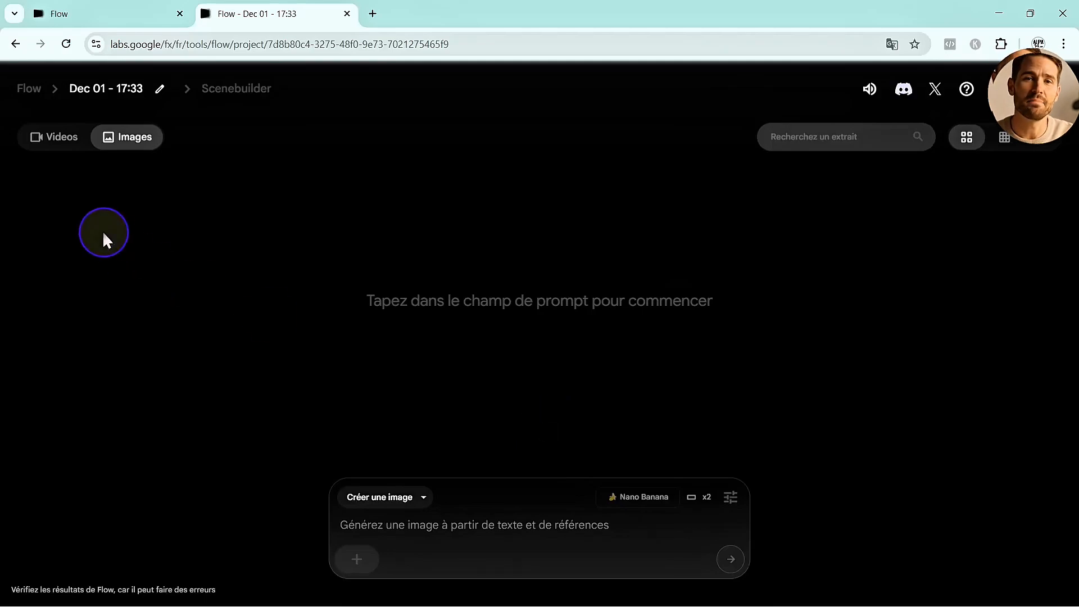
left_click(56, 137)
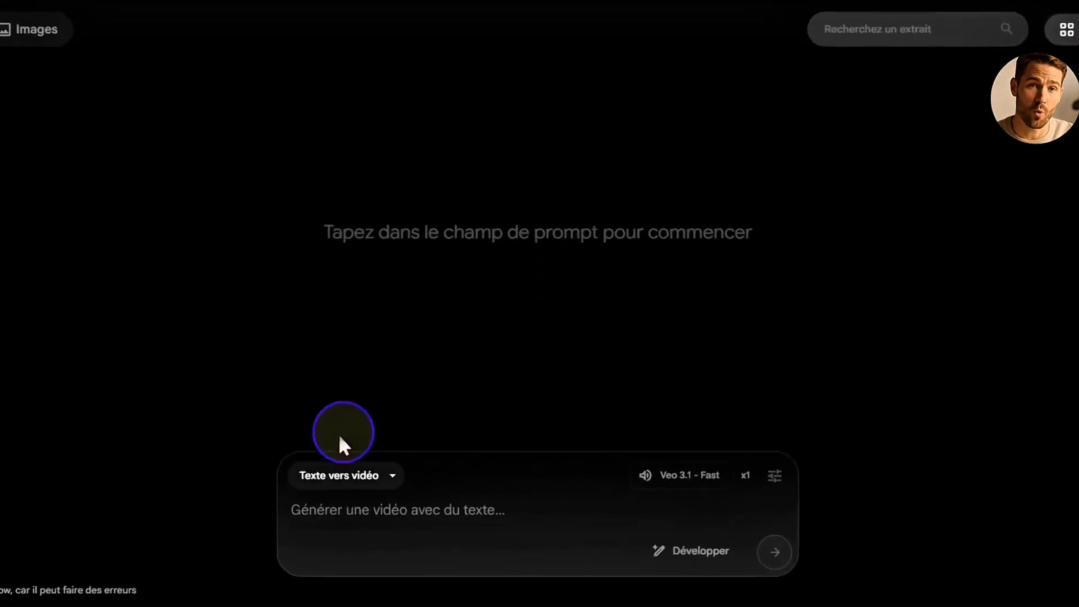
left_click(367, 473)
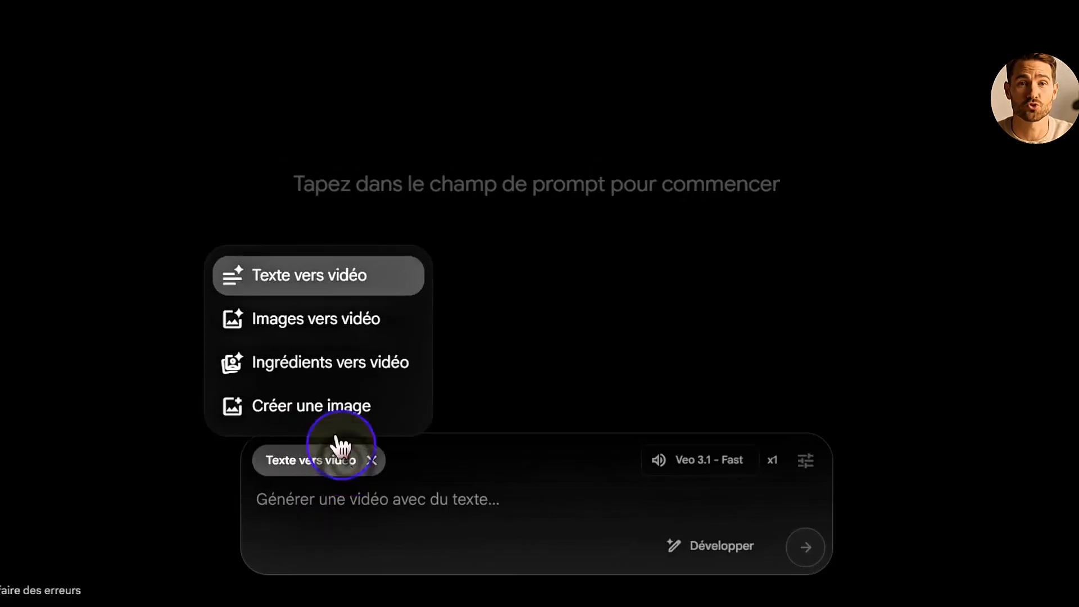
left_click(340, 337)
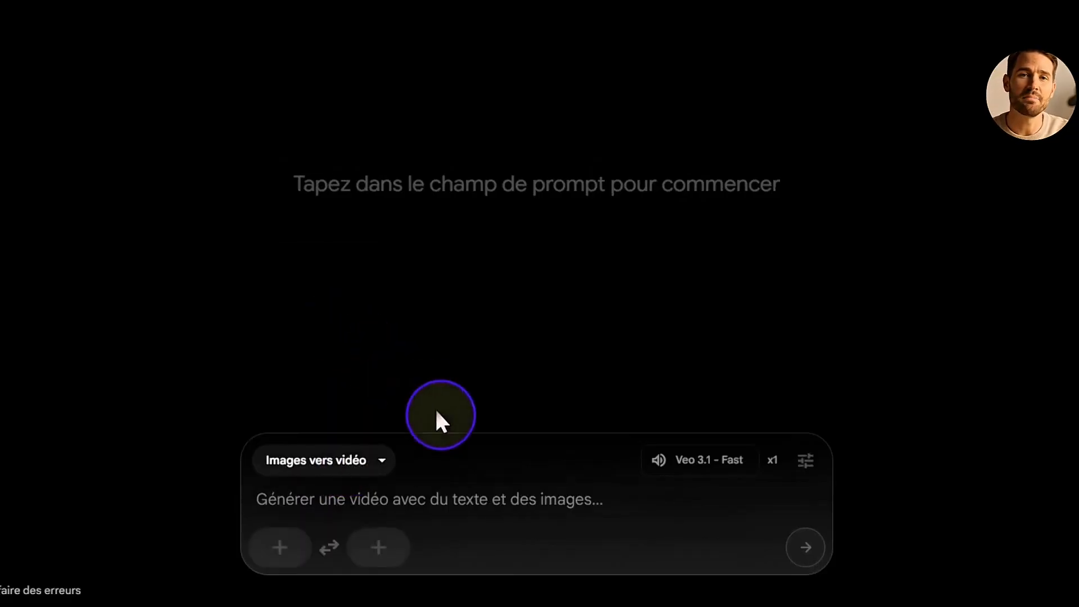
Import the Gemini-generated Everest image from the Video - IA folder as the starting image, accepting the content rights notice and saving a Paysage crop.
left_click(285, 548)
left_click(384, 339)
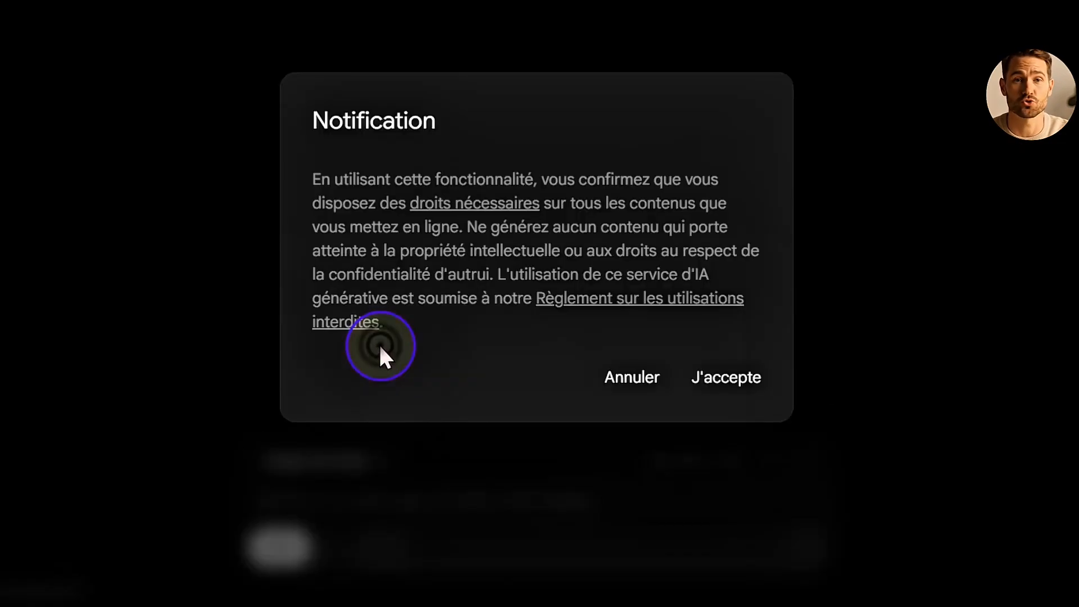
left_click(718, 390)
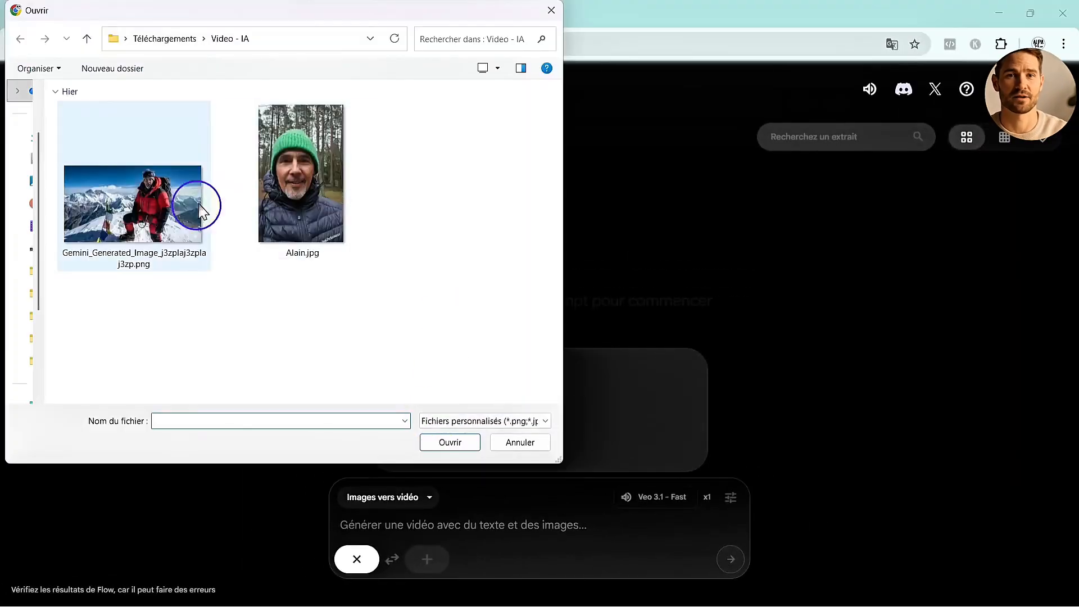
left_click(202, 200)
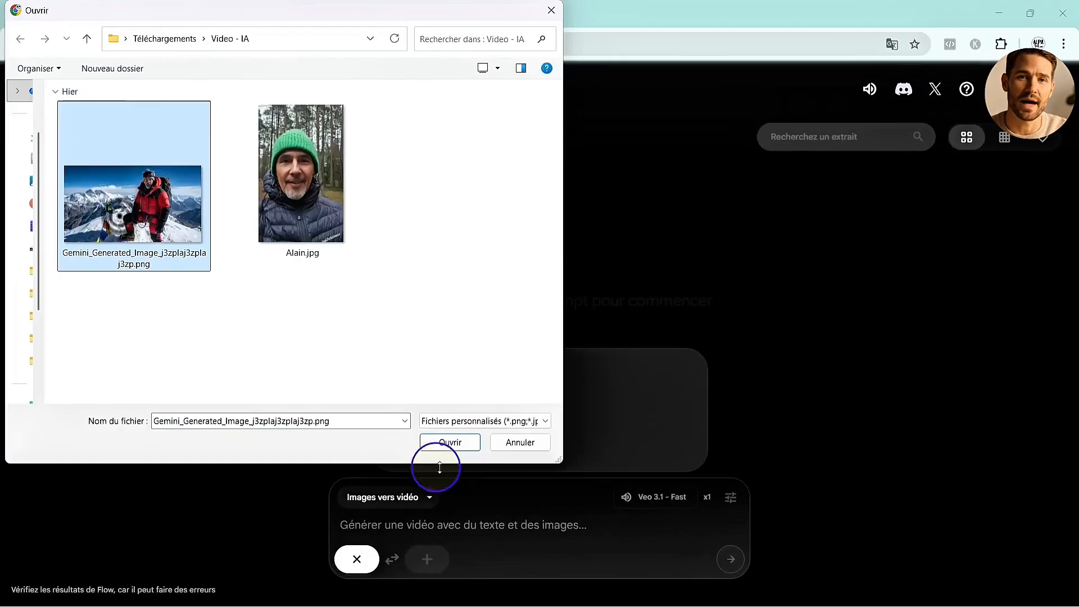
left_click(447, 441)
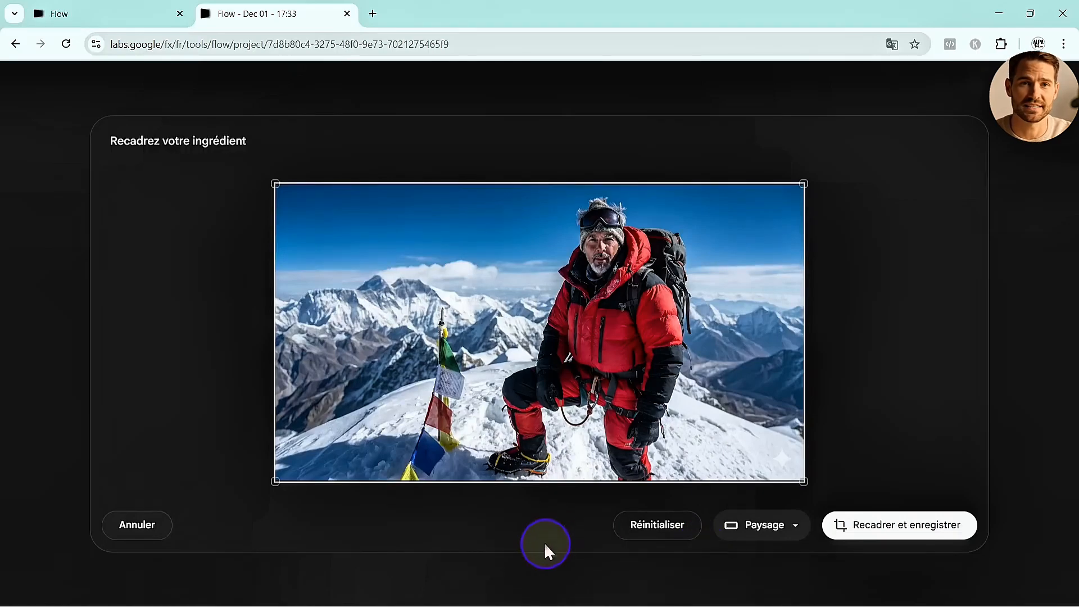
left_click(881, 526)
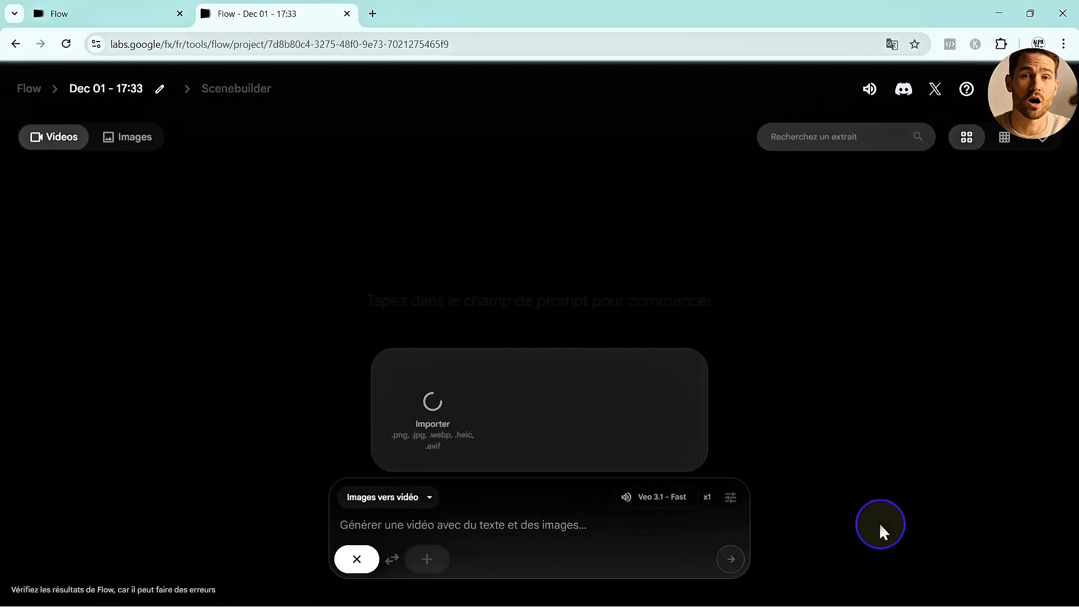
Fill the video prompt with "À partir de cette image génère la vidéo suivante :" followed by the copied Veo3 prompt, and check it through.
left_click(357, 558)
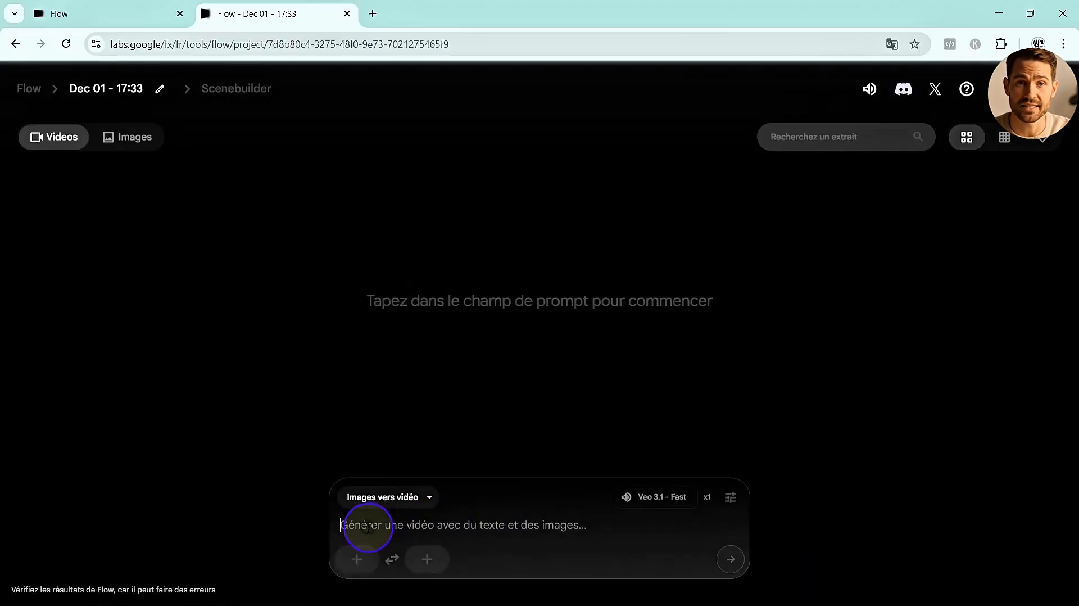
key("ctrl+v")
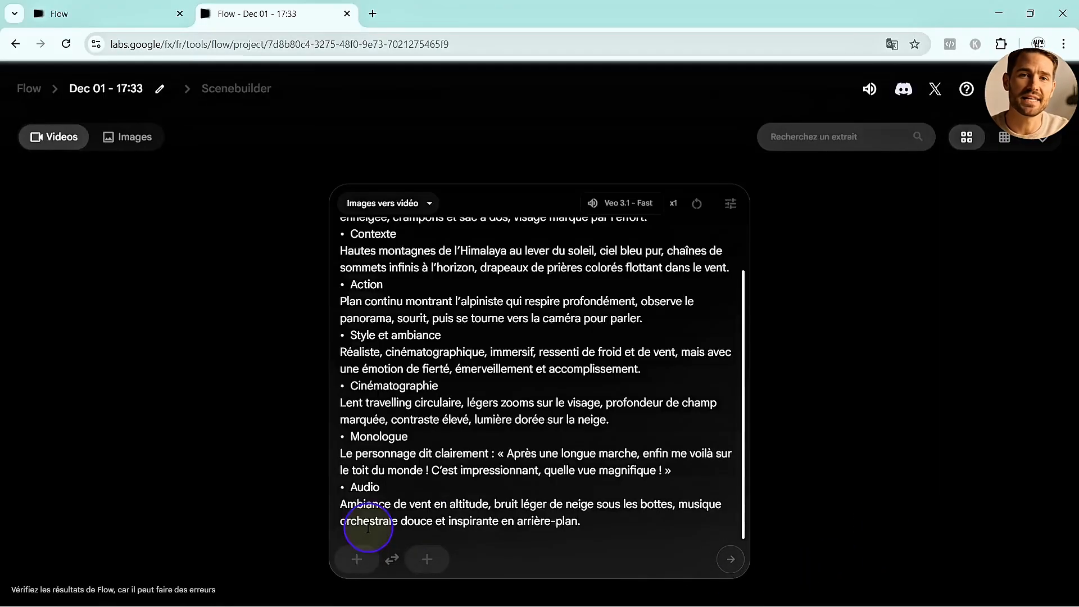
scroll(495, 427, "up", 5)
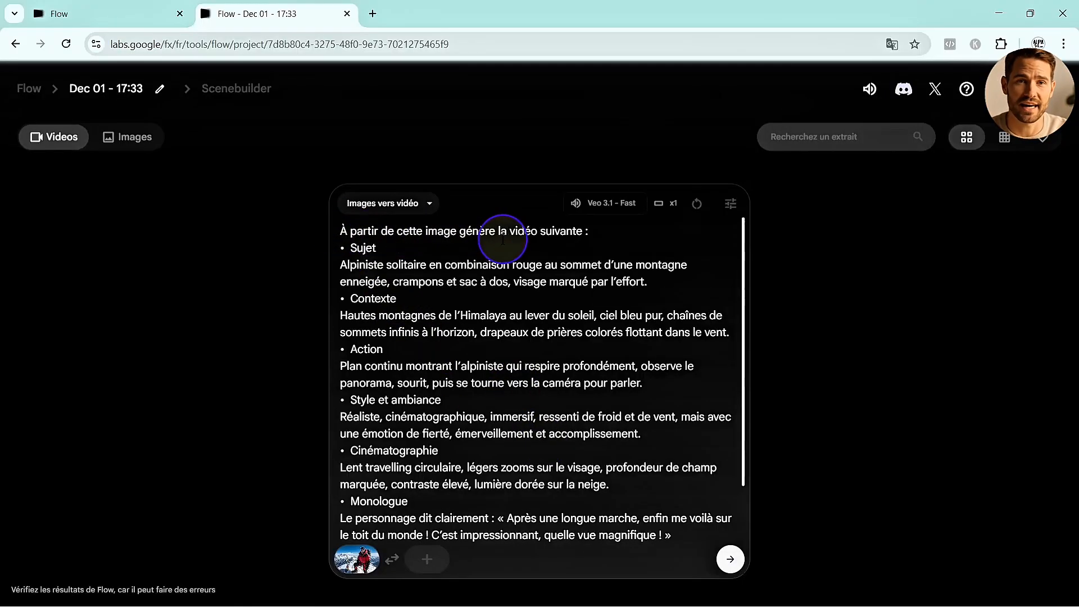
scroll(568, 390, "down", 2)
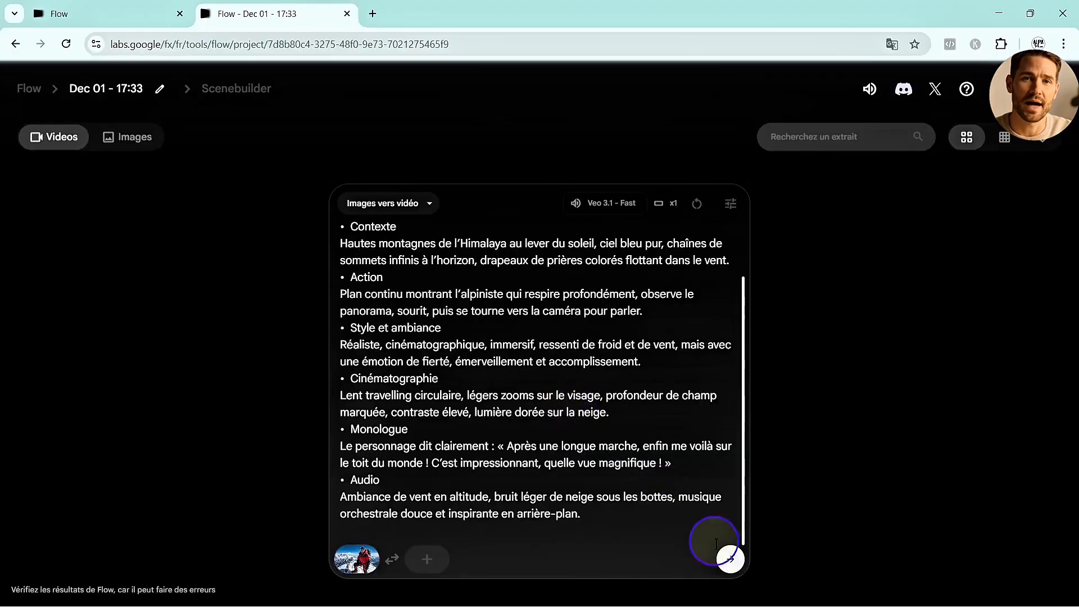
left_click(731, 559)
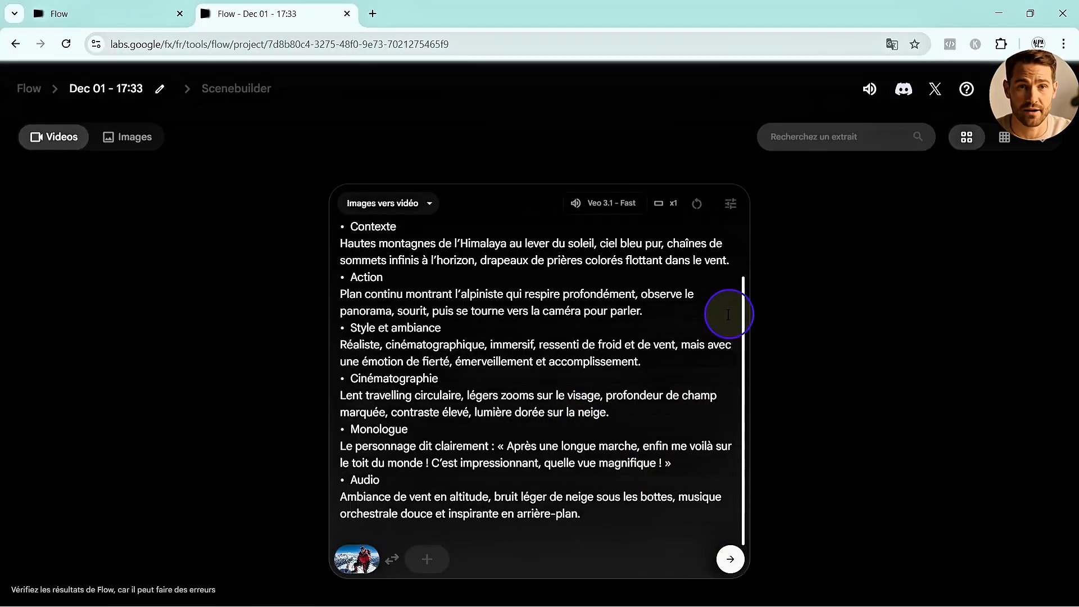
Try the Veo 3.1 - Quality model in the generation settings and switch back to Veo 3.1 - Fast.
left_click(730, 205)
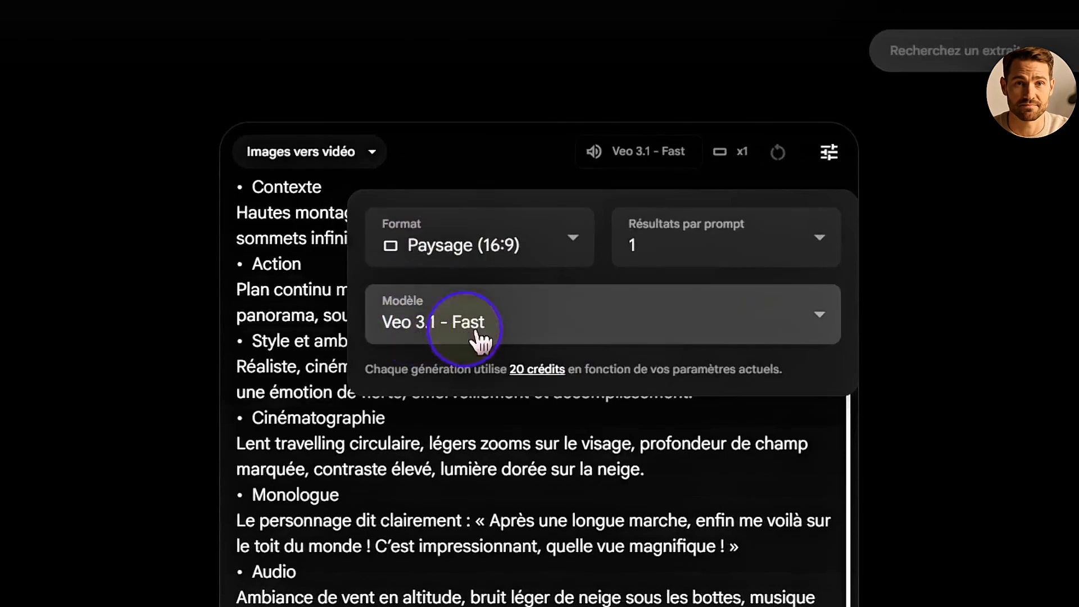
left_click(808, 320)
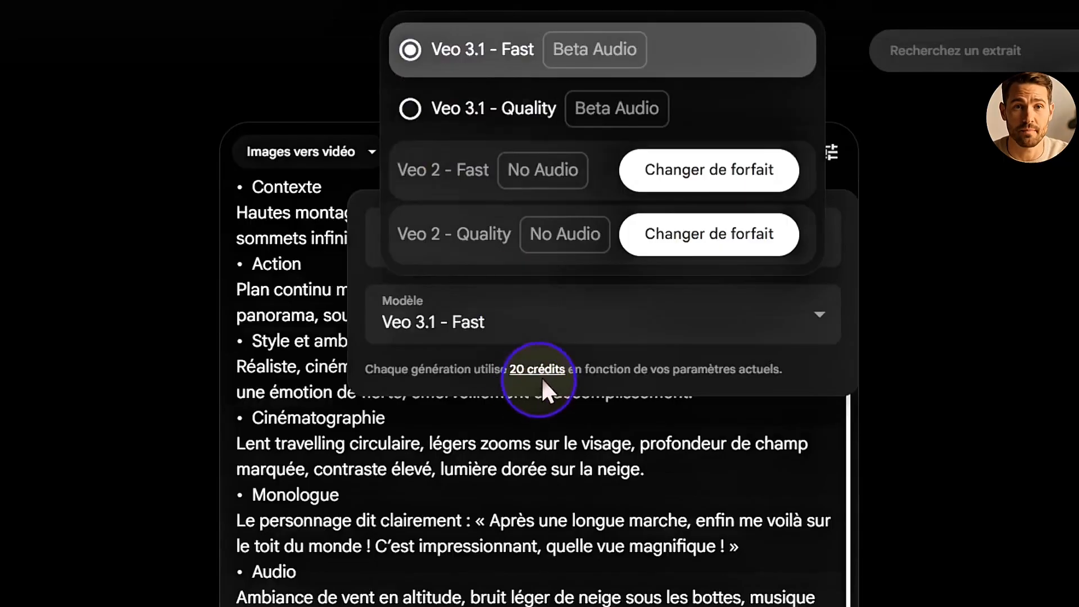
left_click(418, 113)
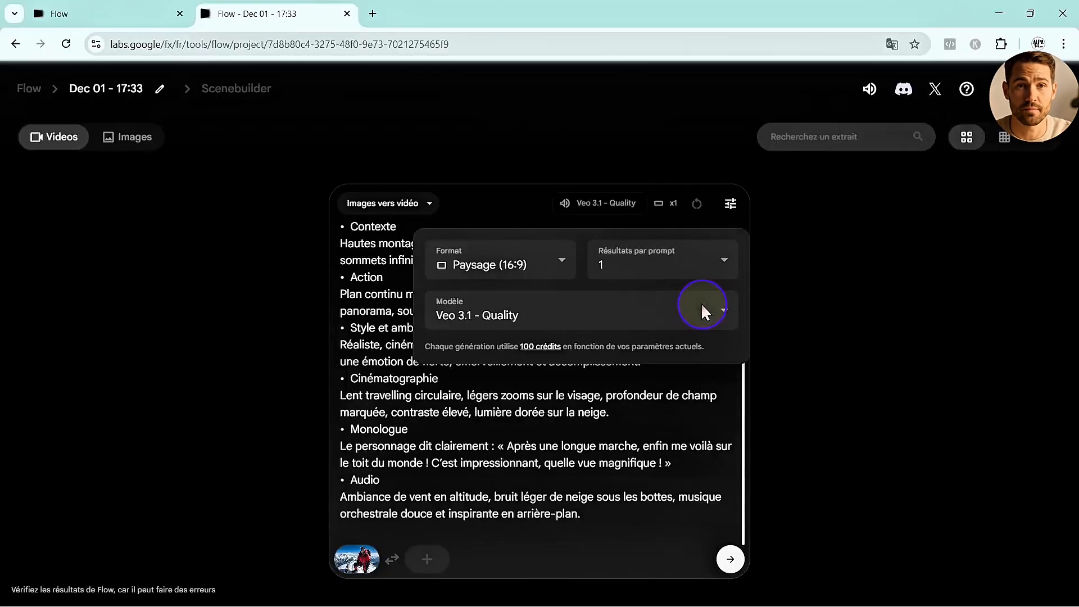
left_click(792, 312)
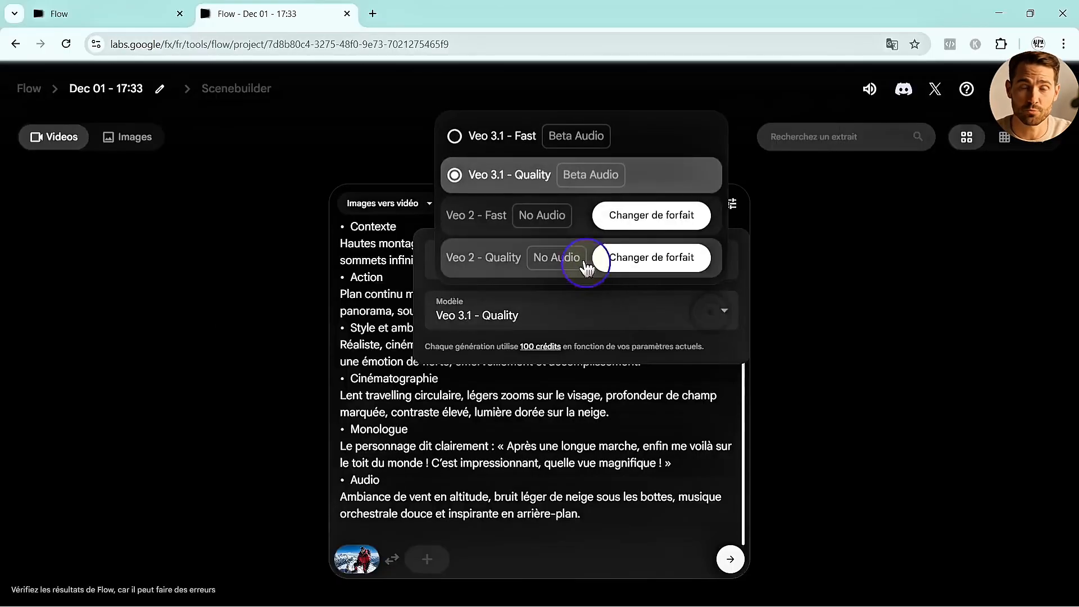
left_click(454, 136)
left_click(684, 271)
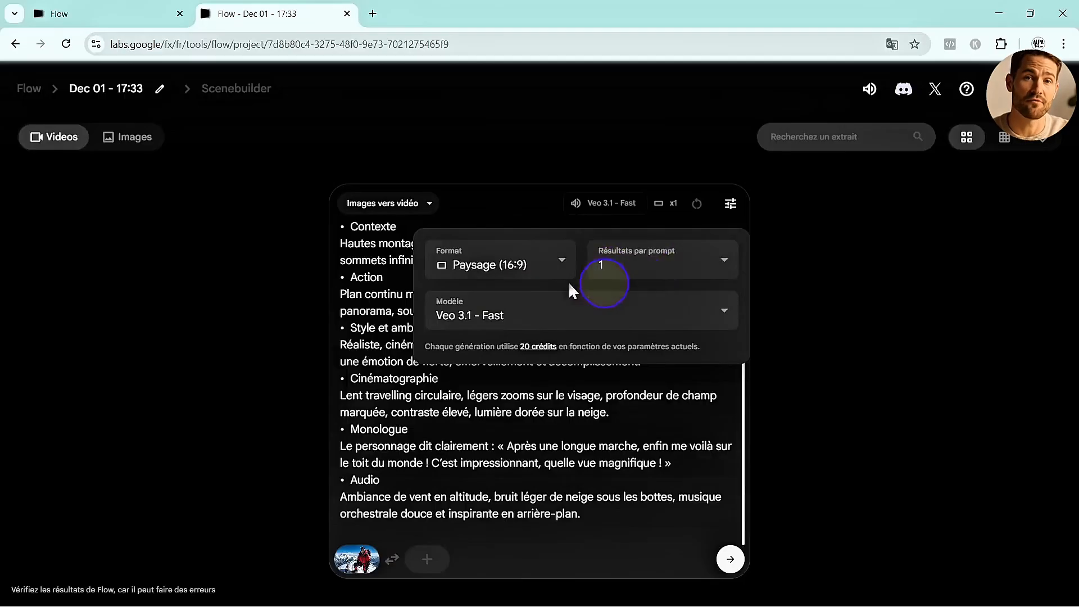
left_click(787, 428)
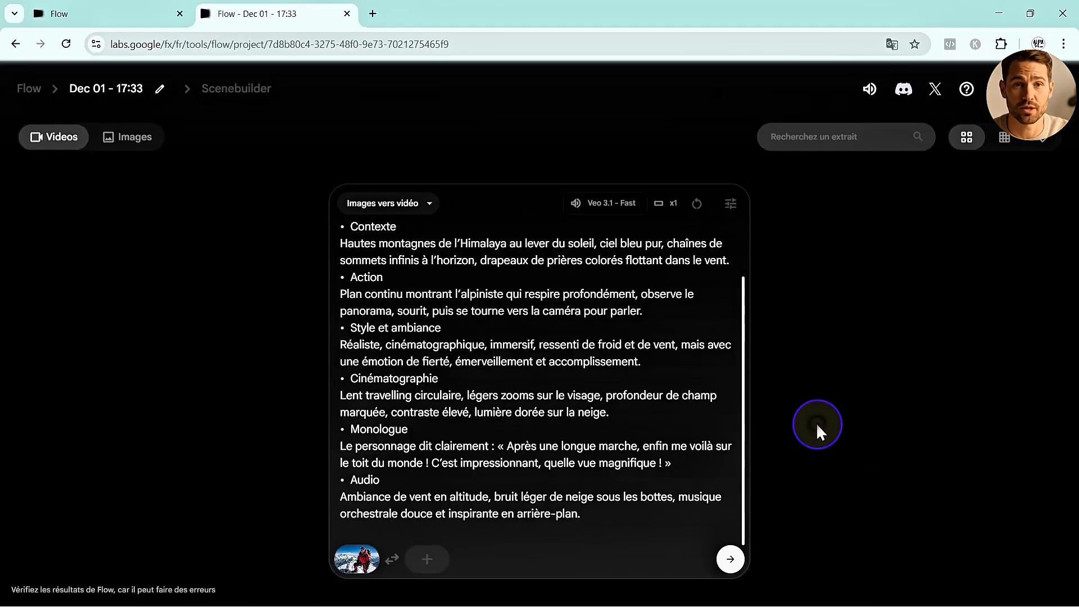
Generate the summit video from the image and prompt, and play the finished clip.
left_click(727, 559)
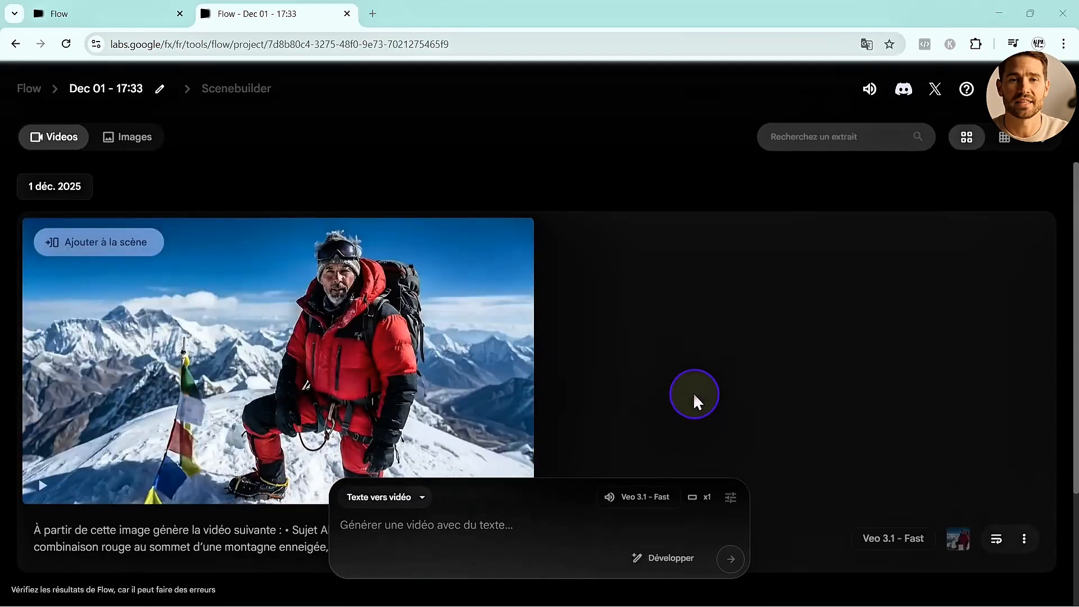
mouse_move(197, 454)
left_click(44, 487)
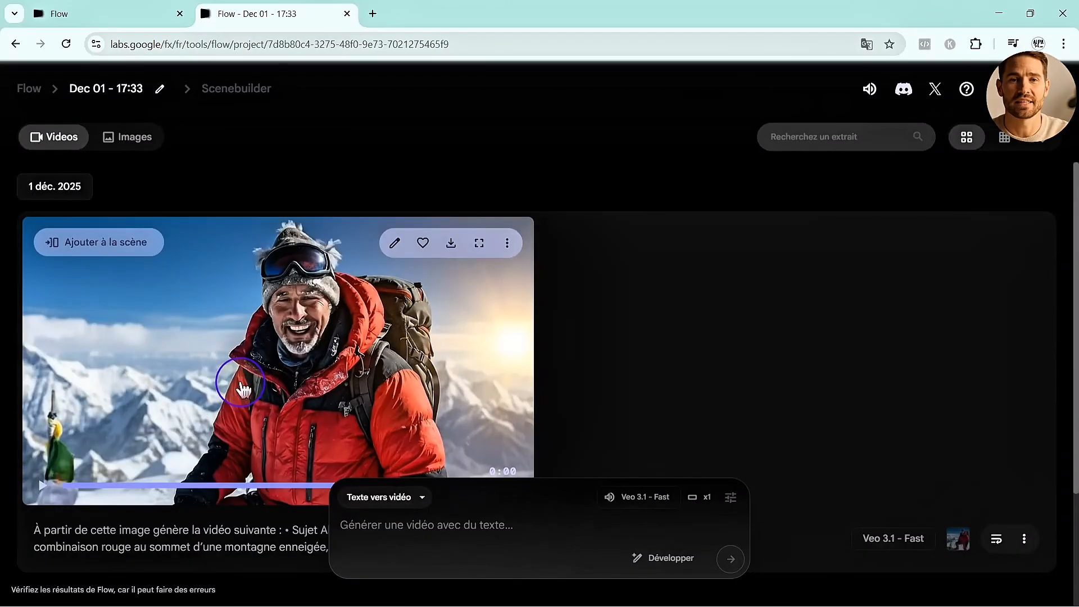
Add the generated summit clip to the scene and open it in Scenebuilder.
left_click(95, 258)
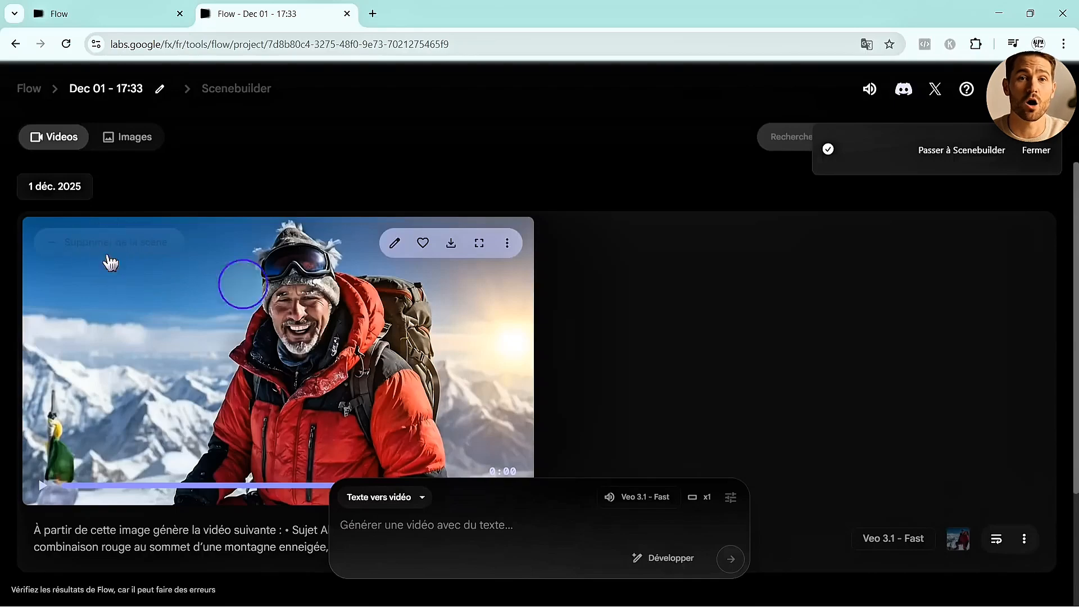
left_click(956, 158)
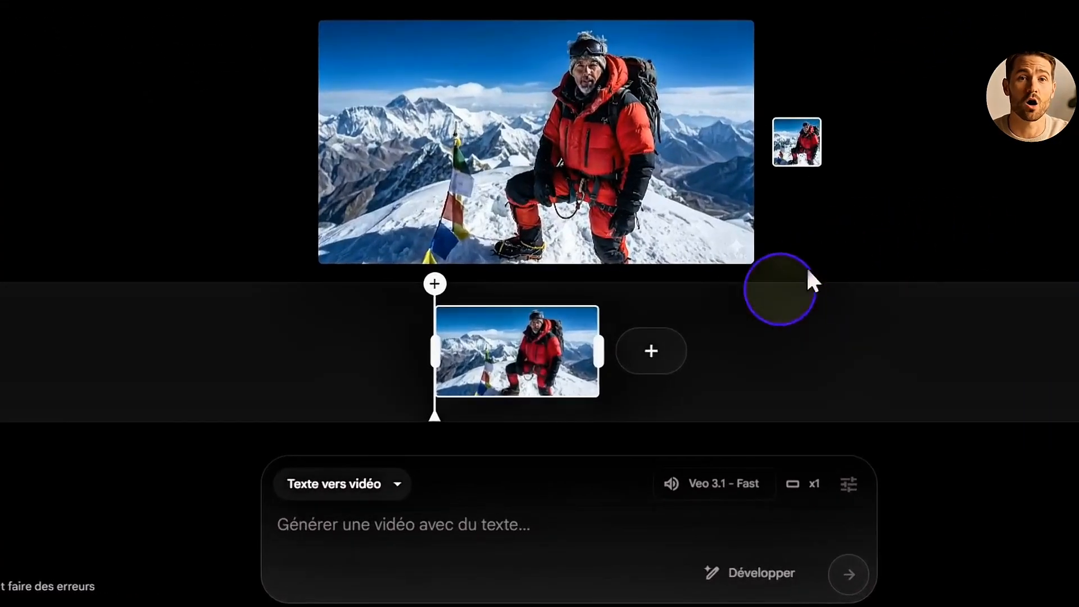
Start a Prolonger extension after the summit clip in the Scenebuilder timeline.
left_click(650, 354)
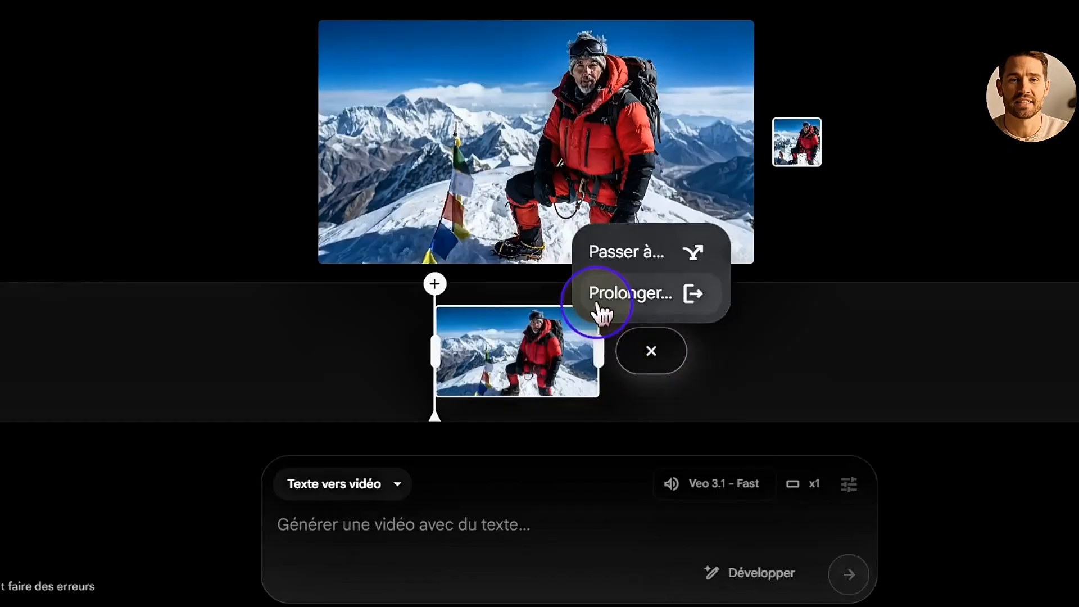
left_click(657, 303)
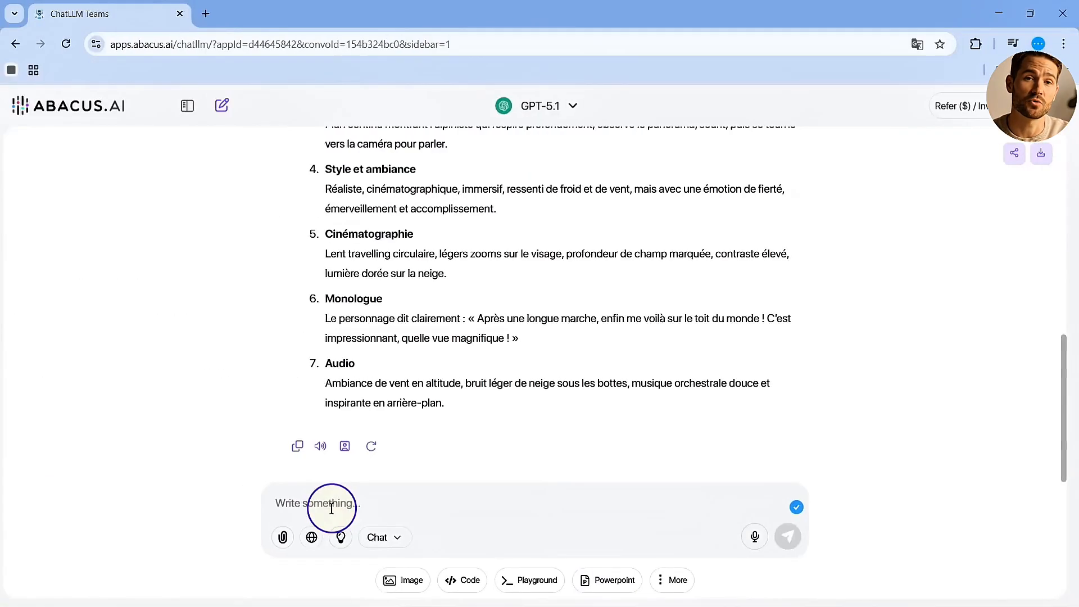
In ChatLLM, request the next scene with the monologue "Pourtant ce qui est fou c'est que je n'ai jamais quitté mon bureau..." and copy the rendered response.
type("Décris la scène qui suit la précédente en suivant les mêmes instructions. Pour la cinématographie, choisis un mouvement de caméra qui s'enchaîne bien avec le précédent. Voici le monologue du personnage pour cette scène :  \"Pourtant ce qui est fou c’est que je n’ai jamais quitté mon bureau... Et que cette scène a été créée grâce à l’IA.\"")
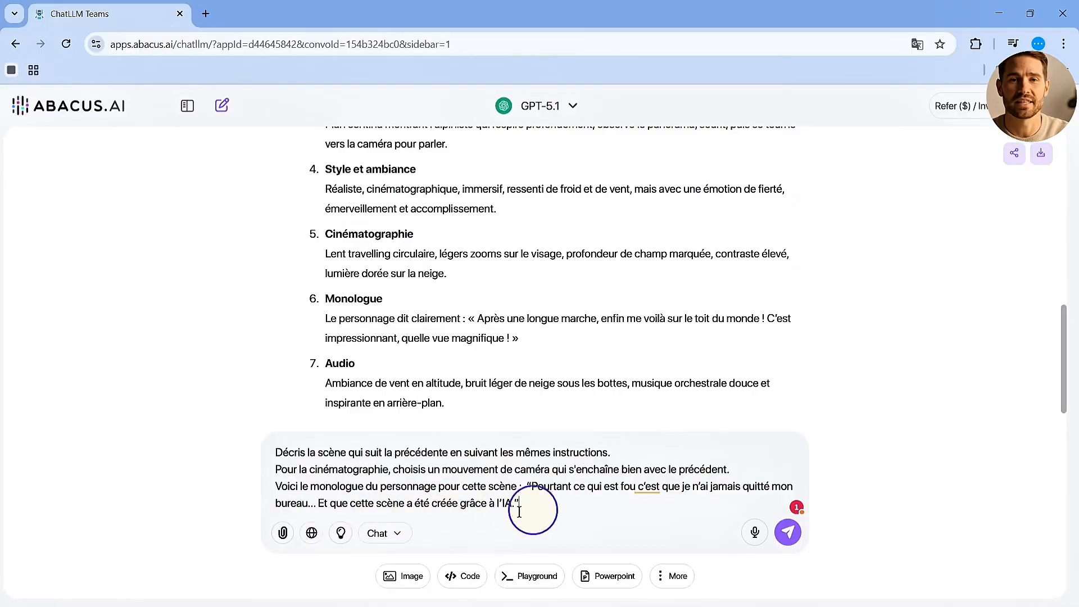
left_click(787, 533)
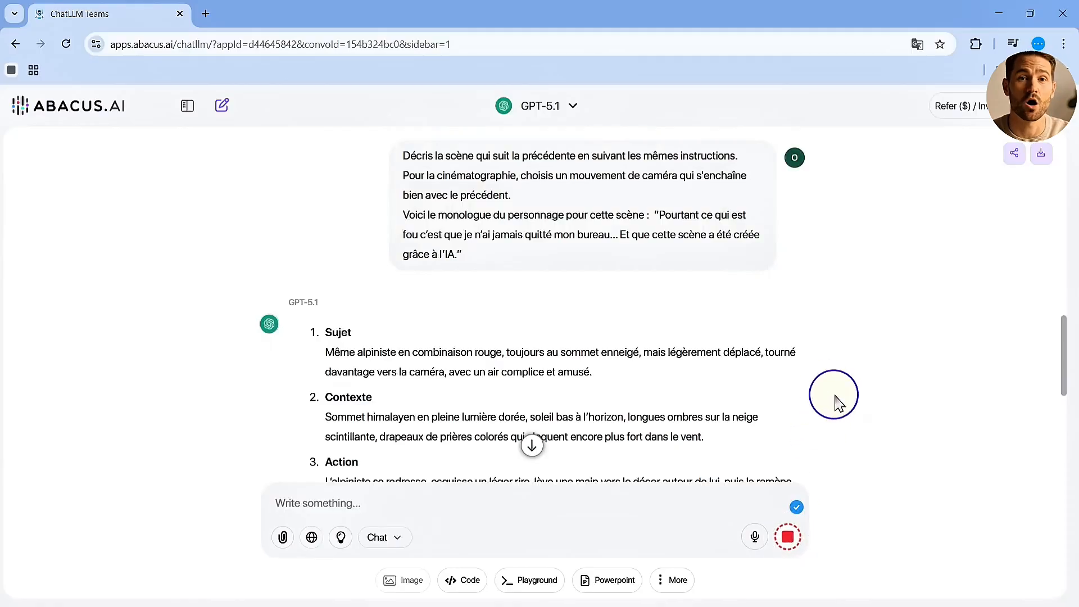
scroll(830, 398, "down", 7)
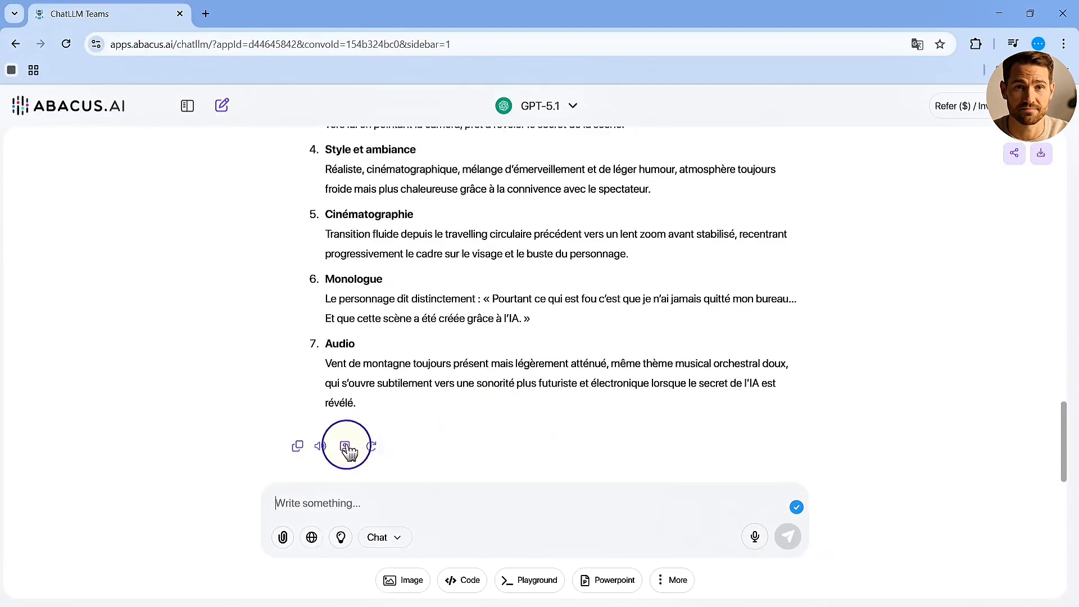
left_click(297, 446)
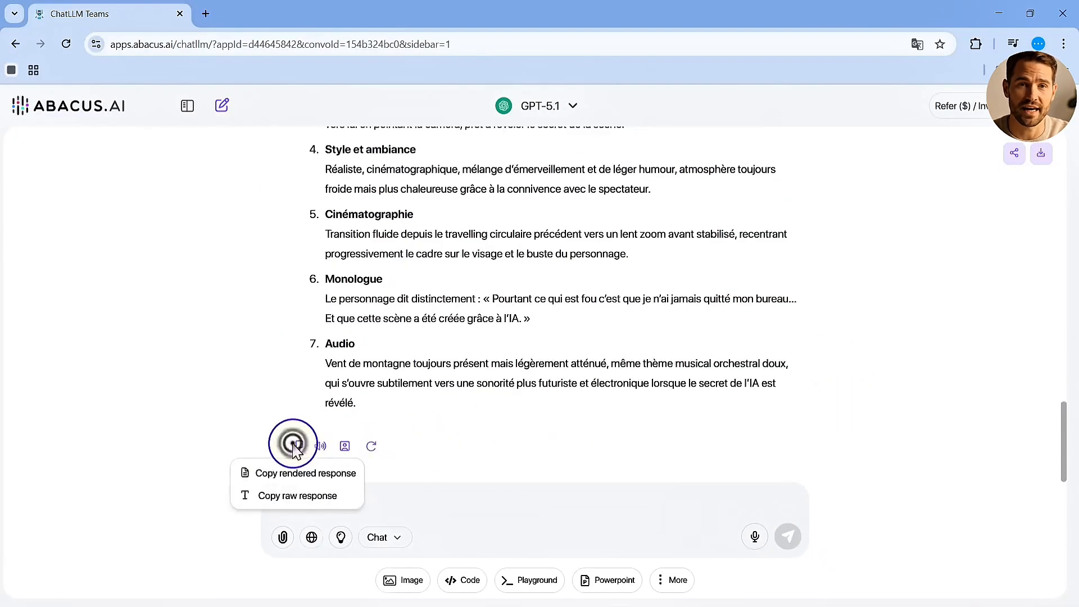
left_click(303, 479)
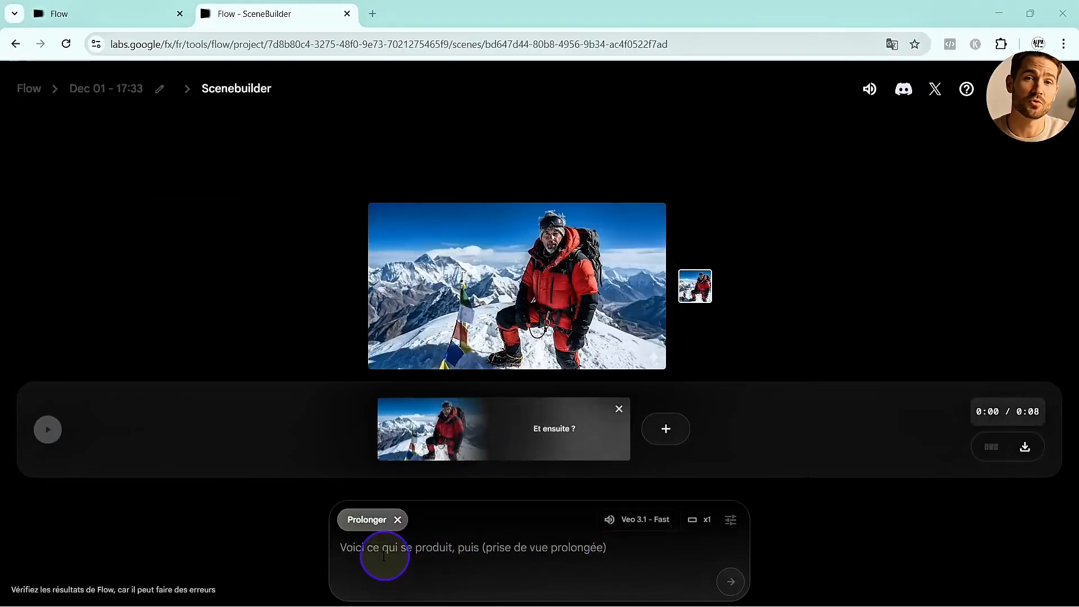
Back in Flow, generate the extension clip from the copied scene description and play the extended scene.
key("ctrl+v")
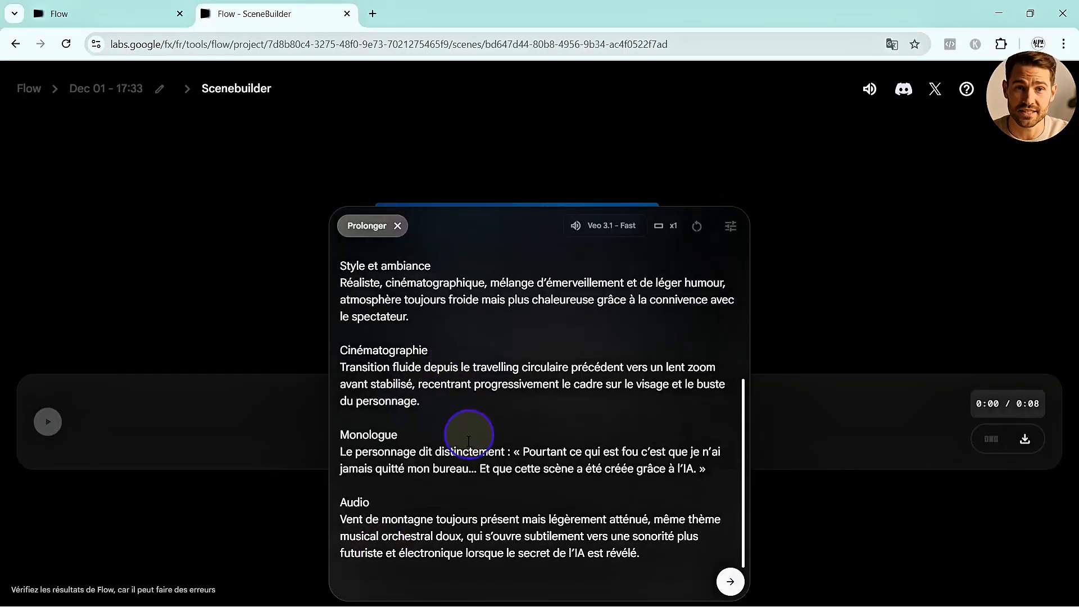
scroll(466, 433, "up", 5)
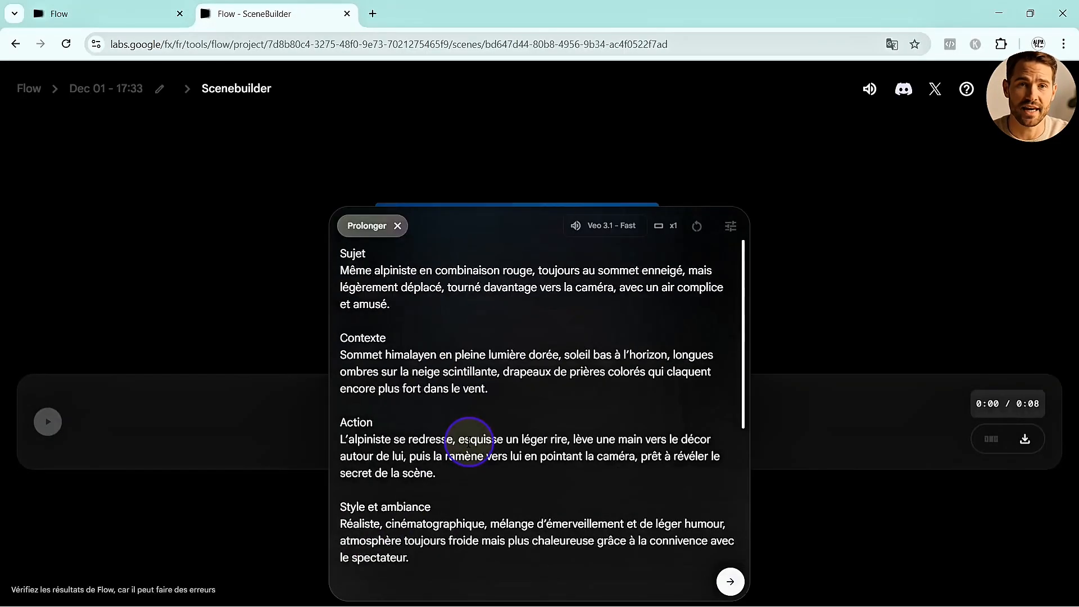
left_click(732, 586)
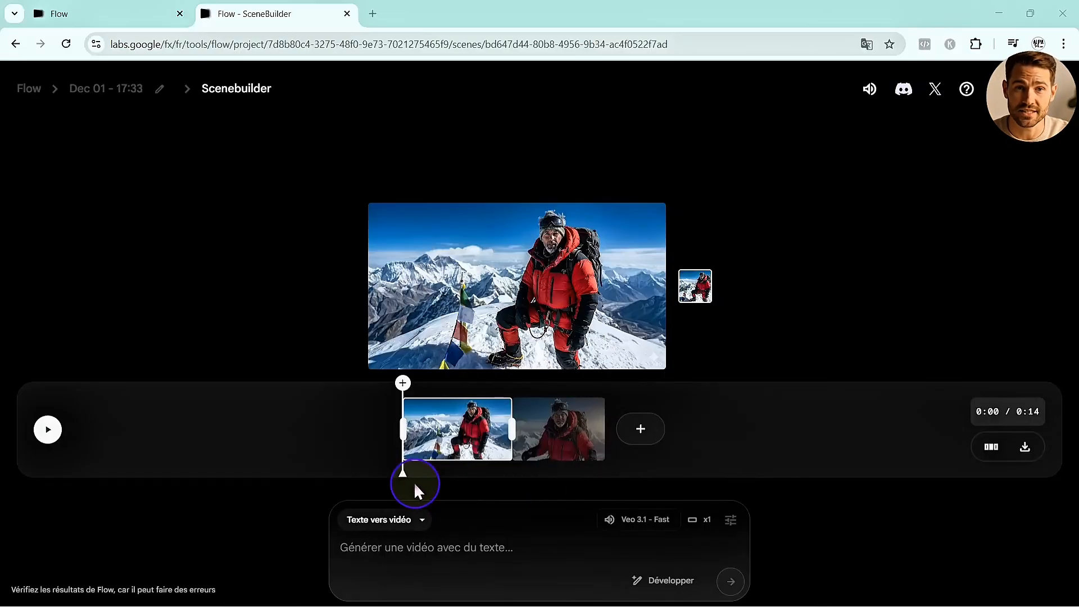
left_click(48, 430)
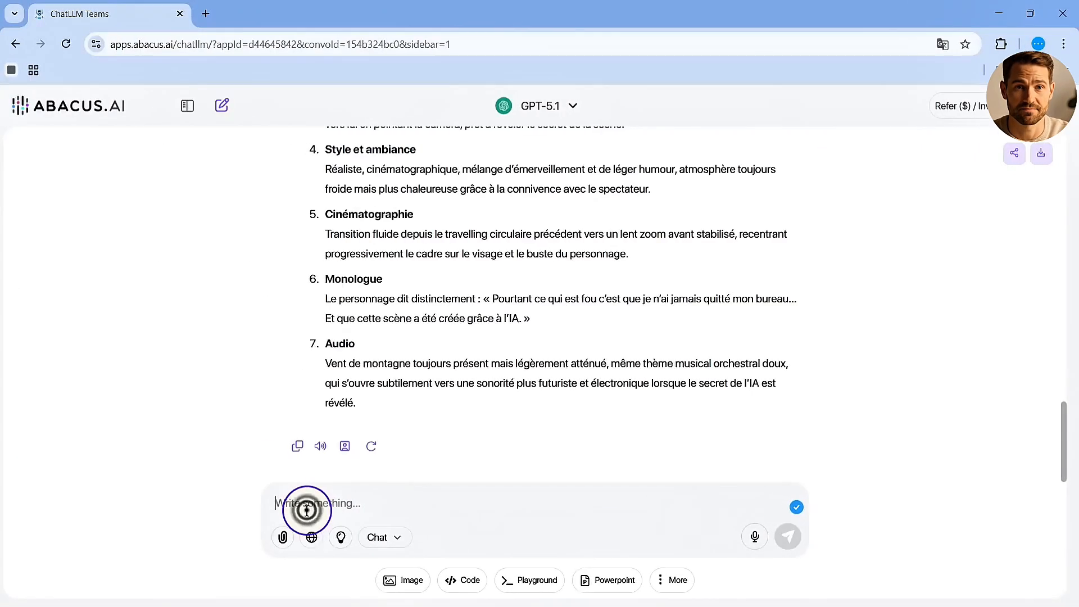
In ChatLLM, request another scene with the monologue on using "Google VEO 3 pour générer des vidéos longues avec le même personnage" and copy the rendered response.
left_click(306, 510)
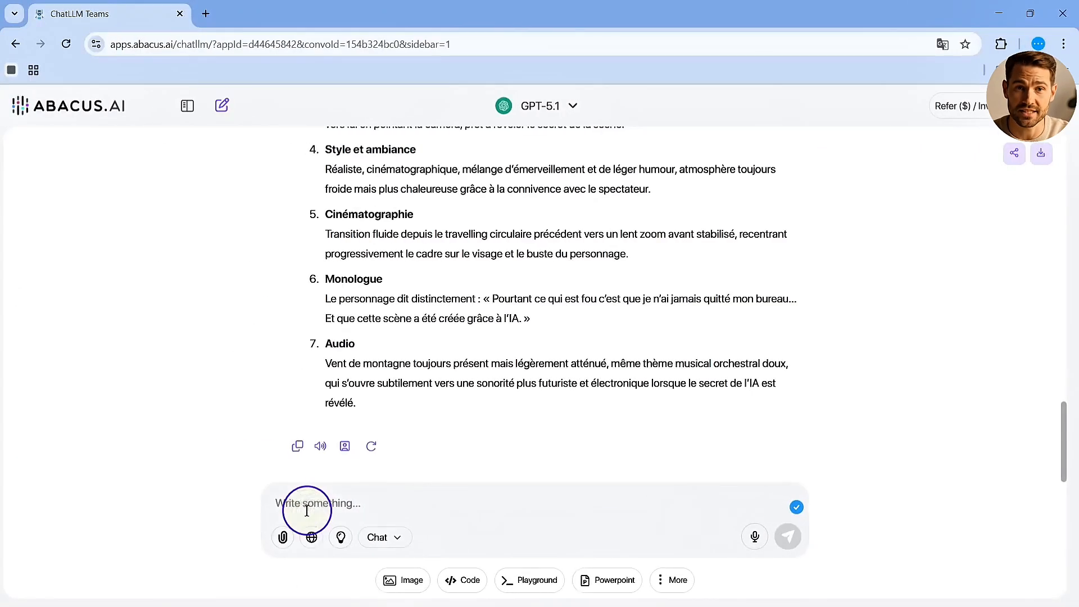
key("ctrl+v")
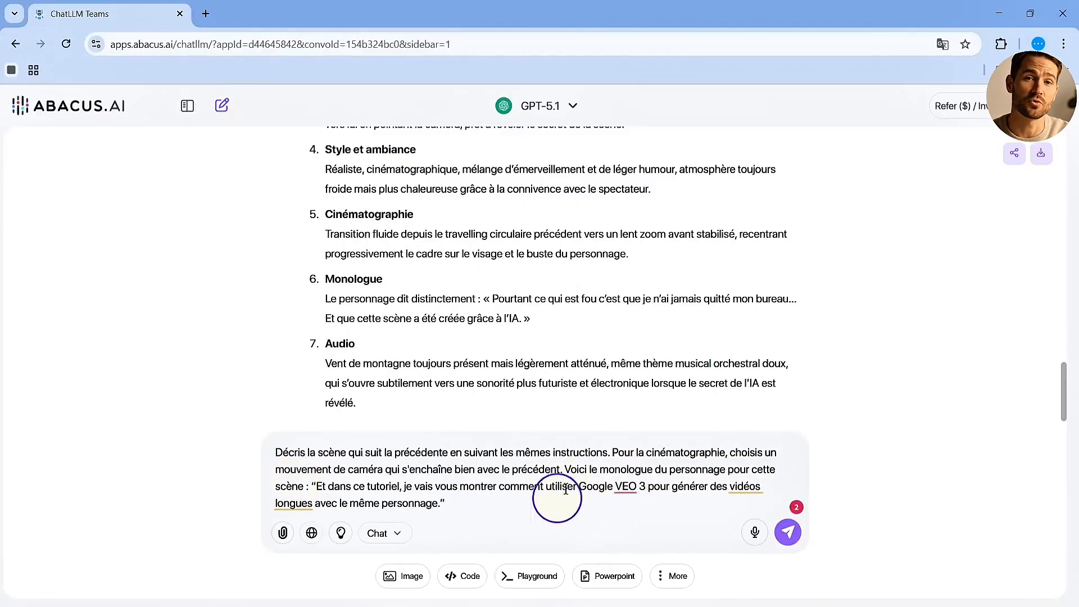
left_click_drag(315, 485, 611, 540)
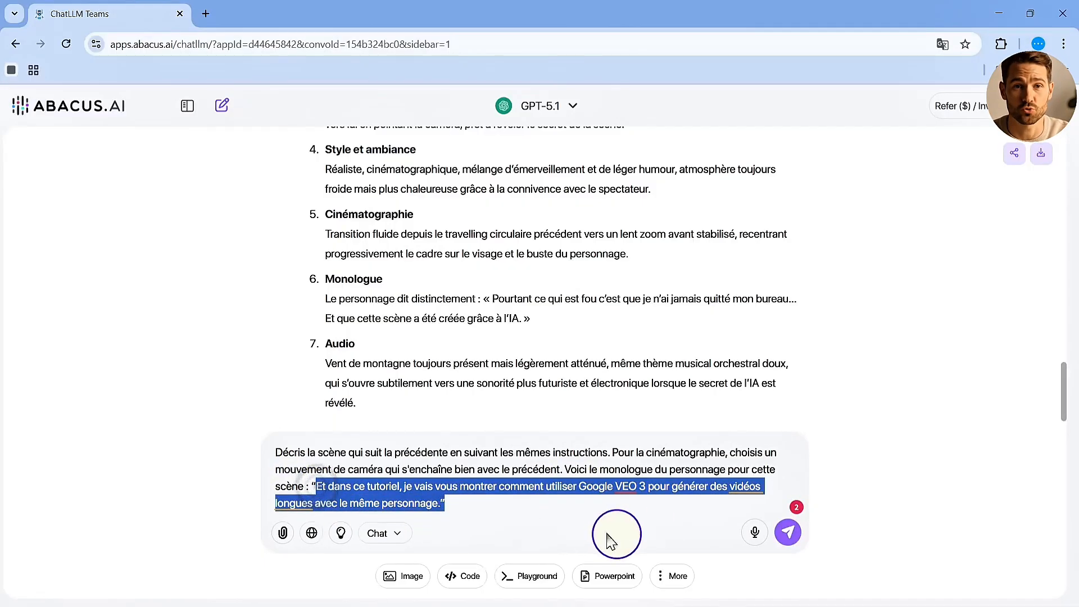
left_click(788, 533)
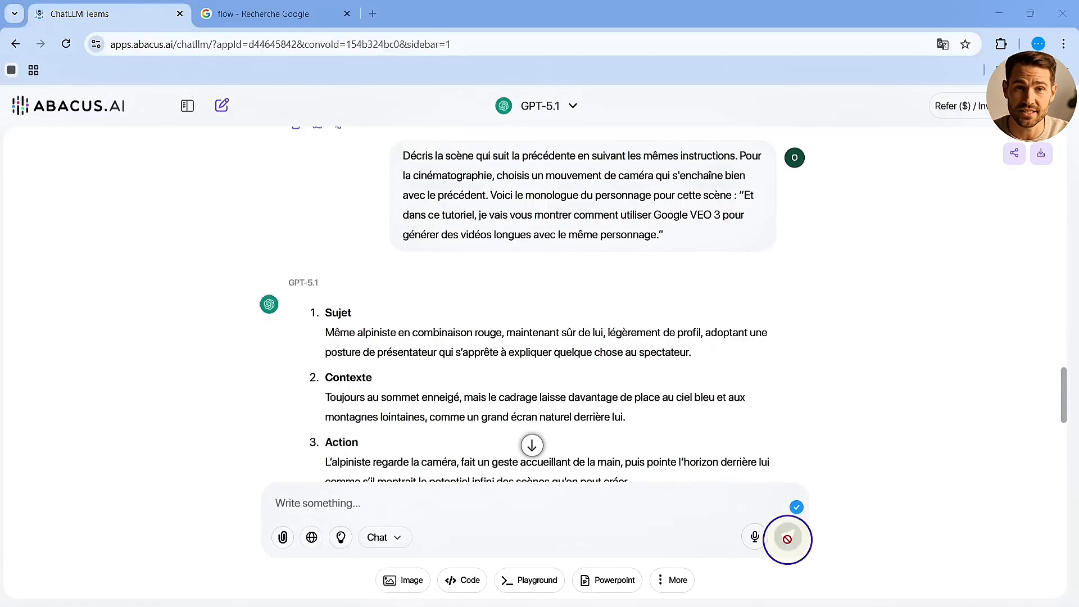
scroll(731, 441, "down", 5)
scroll(728, 441, "down", 2)
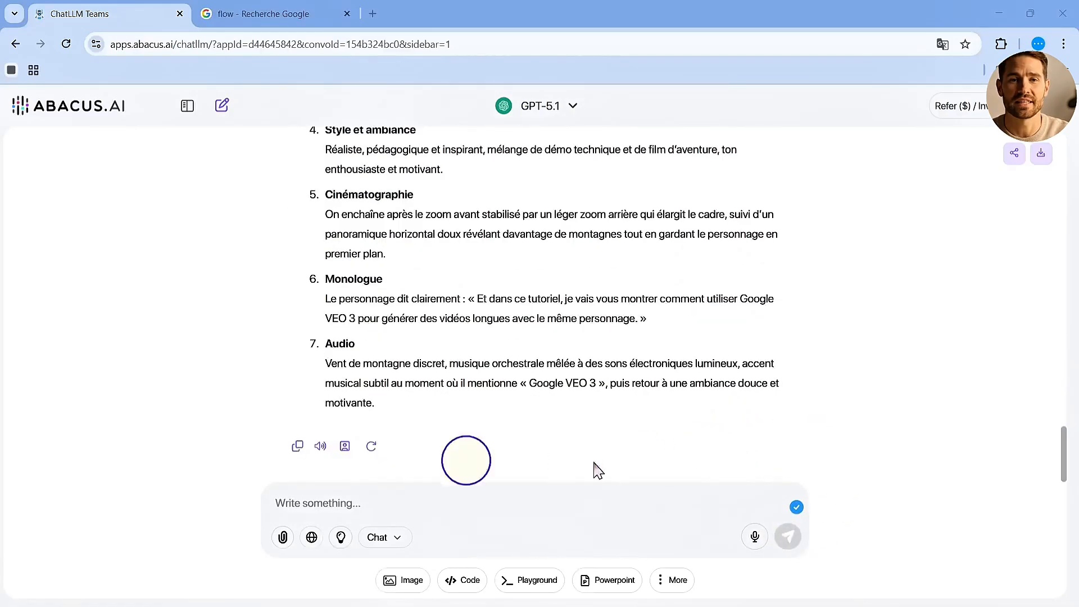
left_click(297, 446)
left_click(293, 474)
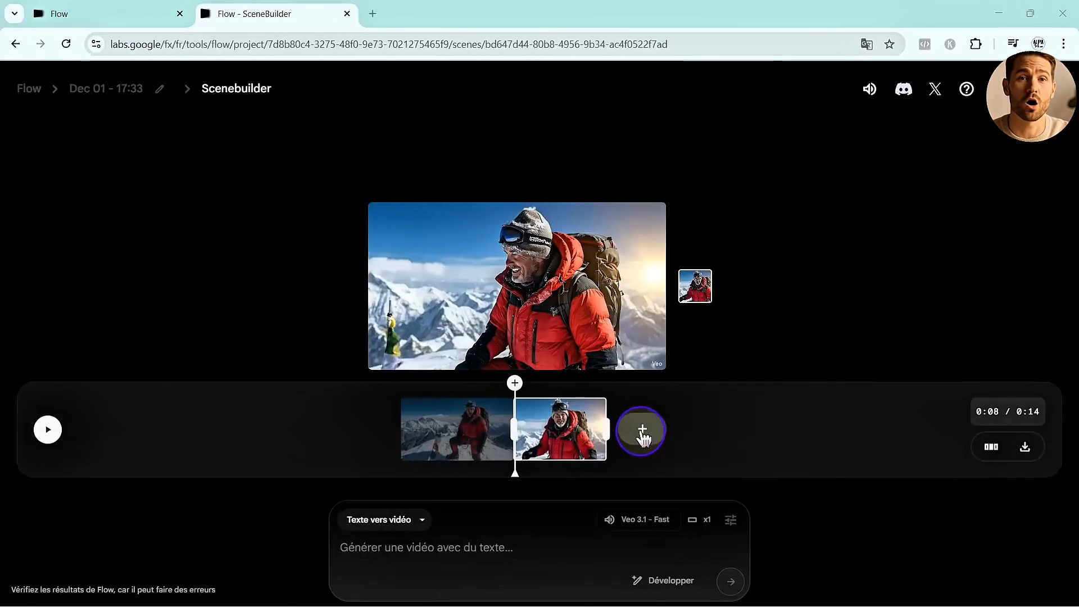
In Flow, extend the scene after the second clip using the copied description with Veo 3.1 - Fast, and play the whole scene.
left_click(642, 433)
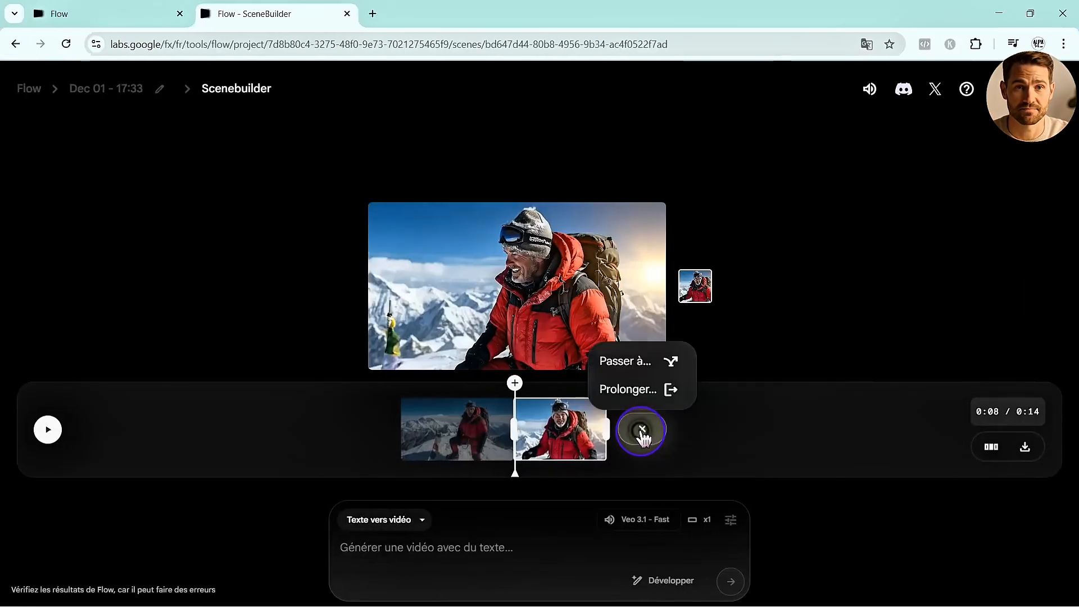
left_click(632, 390)
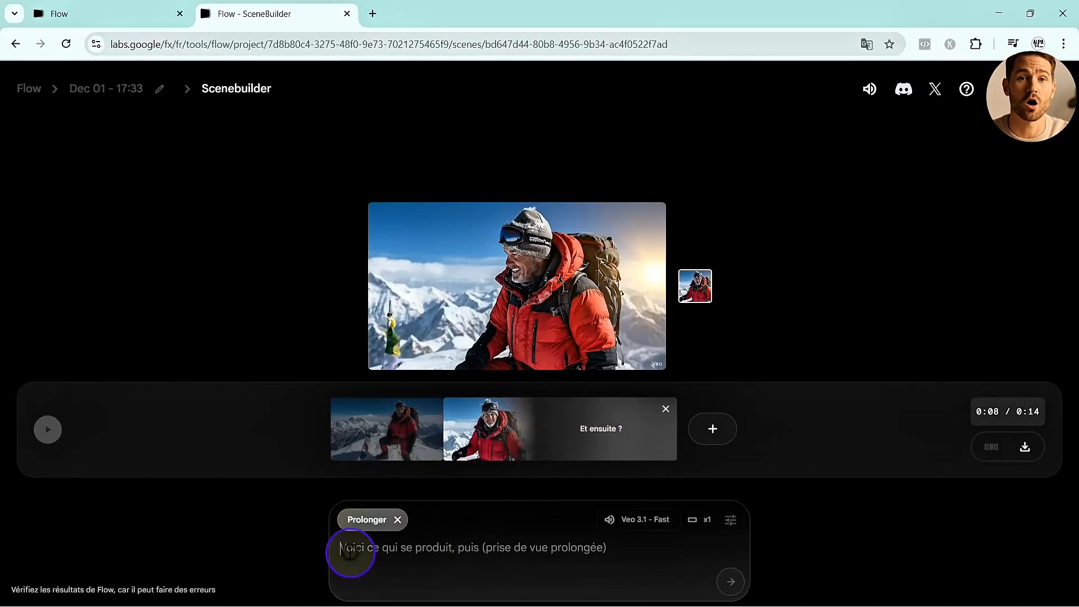
key("ctrl+v")
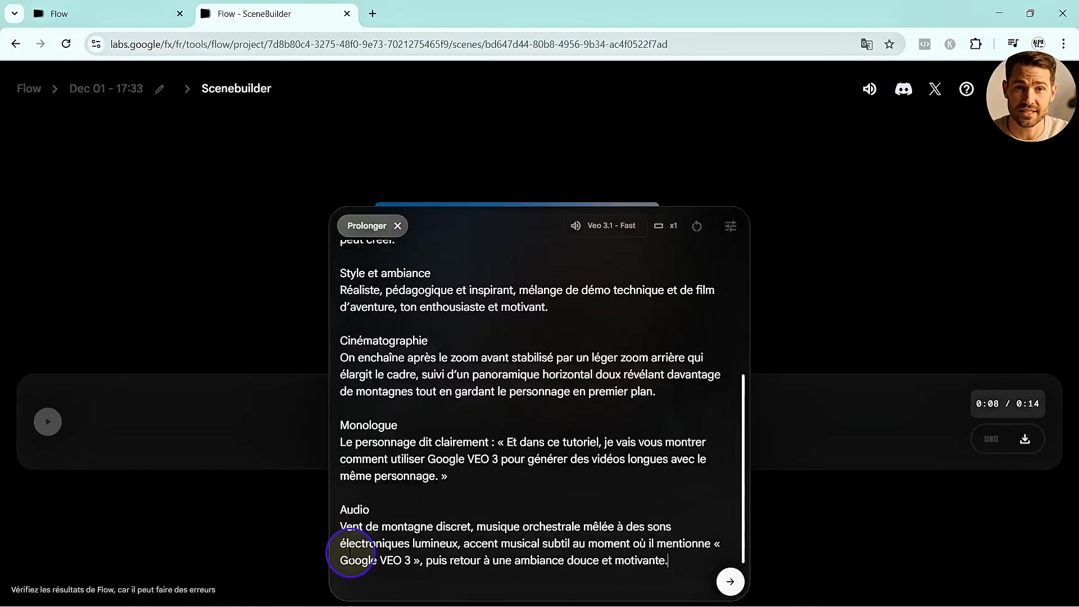
scroll(438, 475, "up", 5)
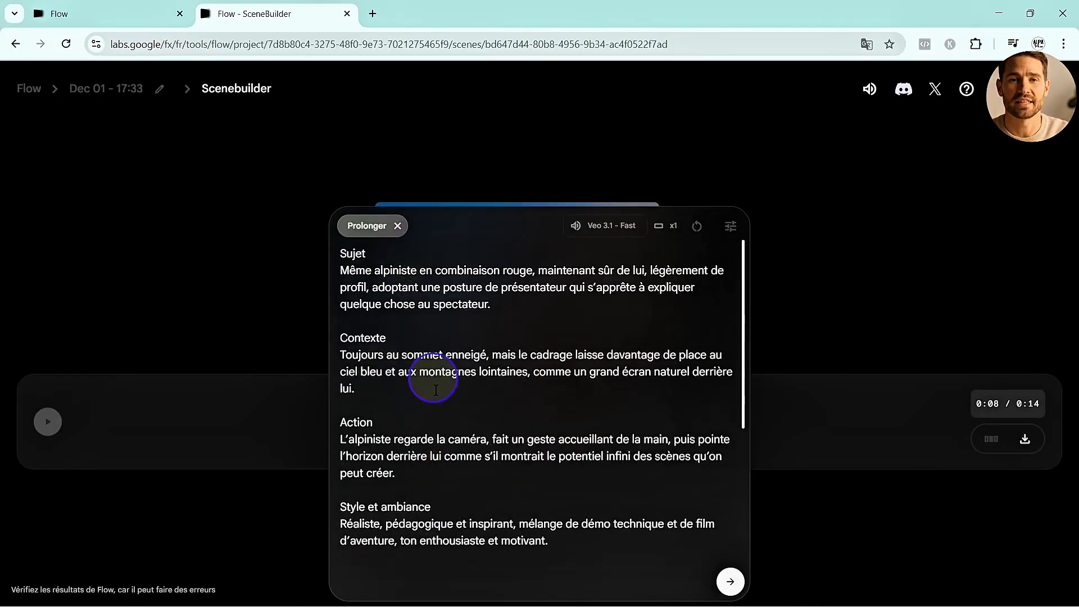
scroll(433, 387, "down", 4)
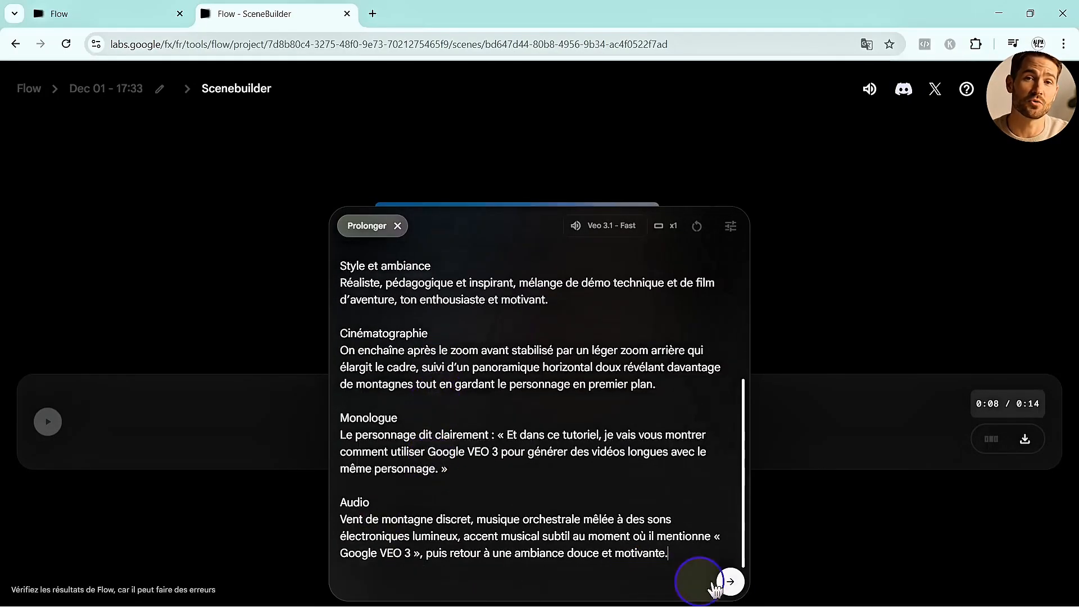
left_click(731, 583)
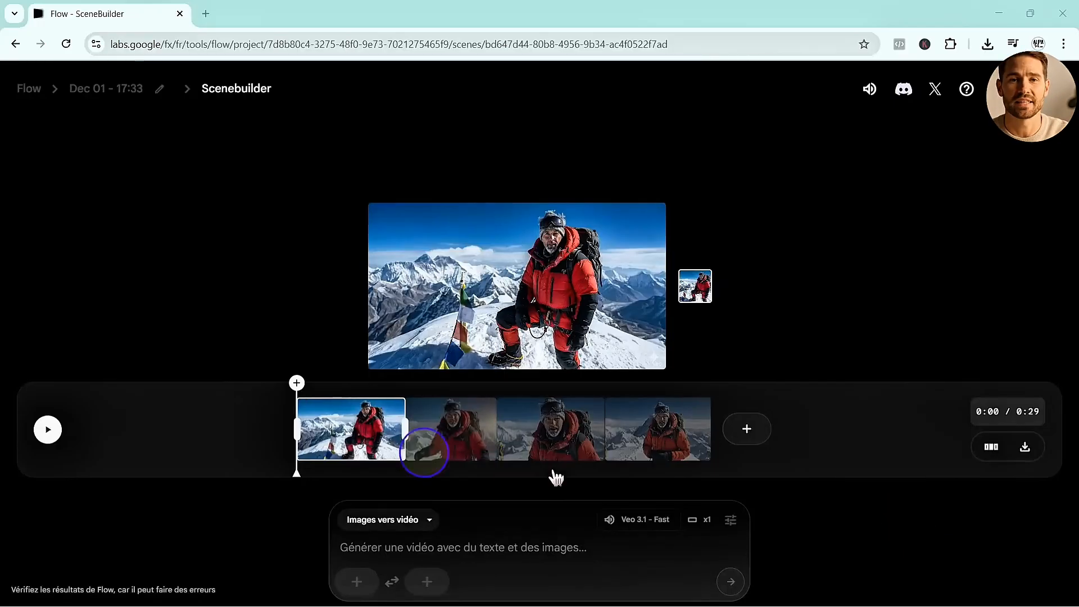
left_click(47, 432)
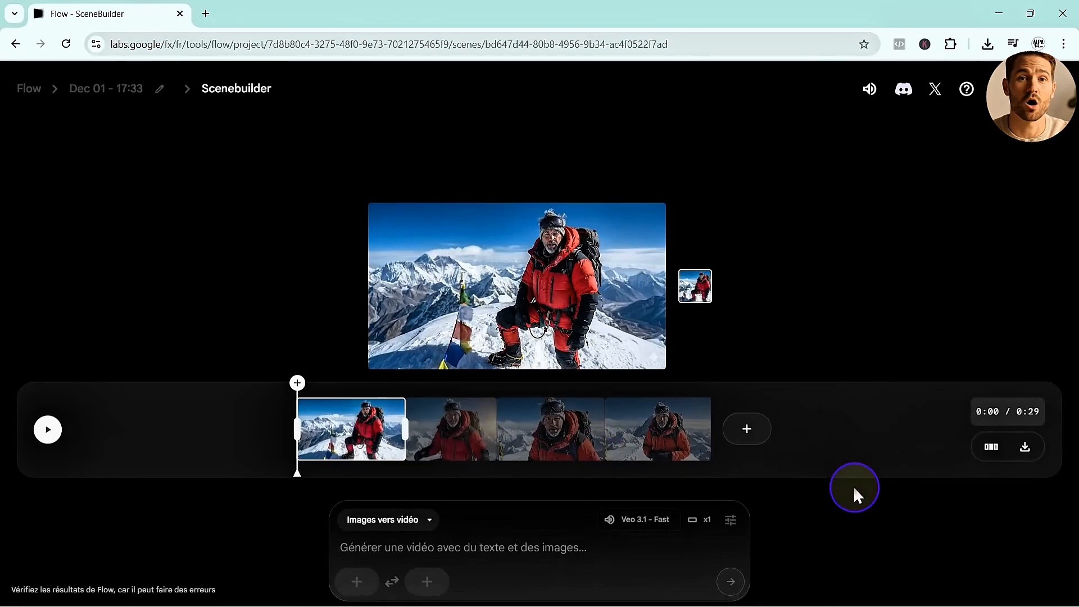
Move the playhead to 0:21 at the end of the third clip and save that frame as an asset.
left_click(558, 434)
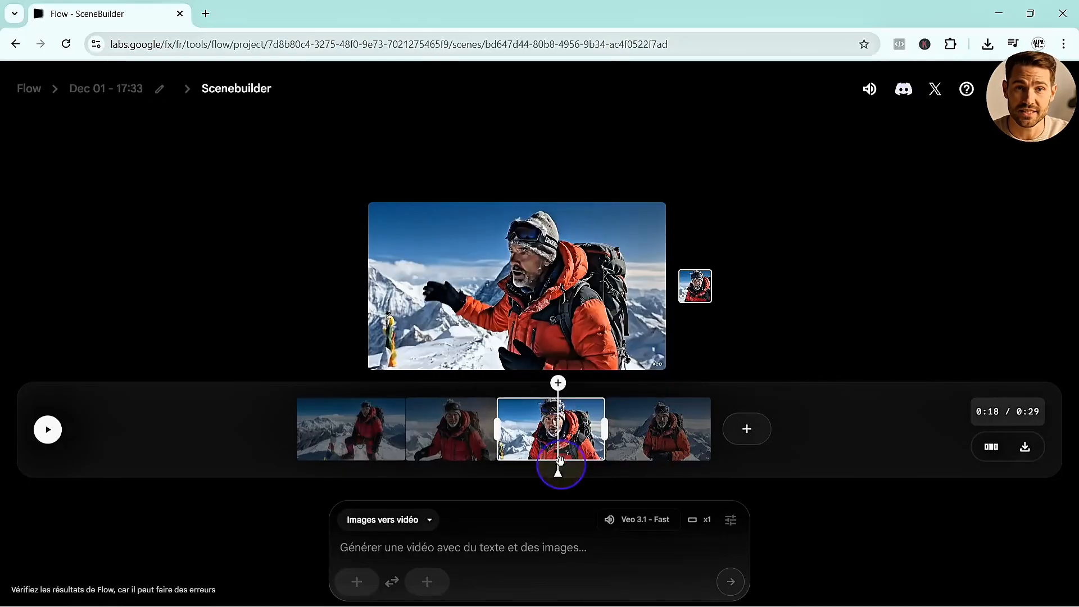
left_click_drag(556, 475, 604, 492)
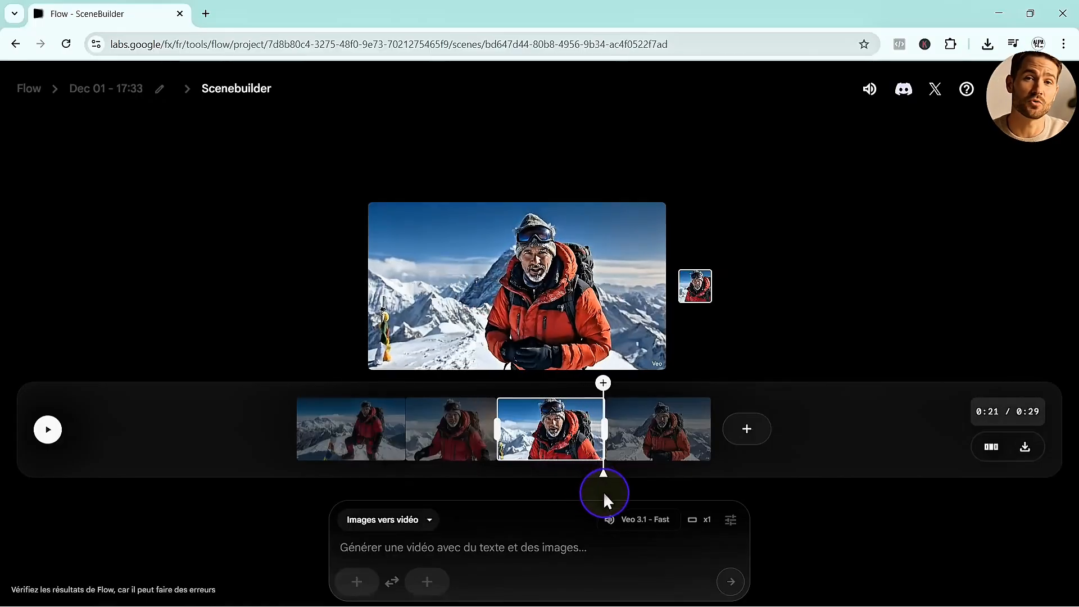
mouse_move(604, 393)
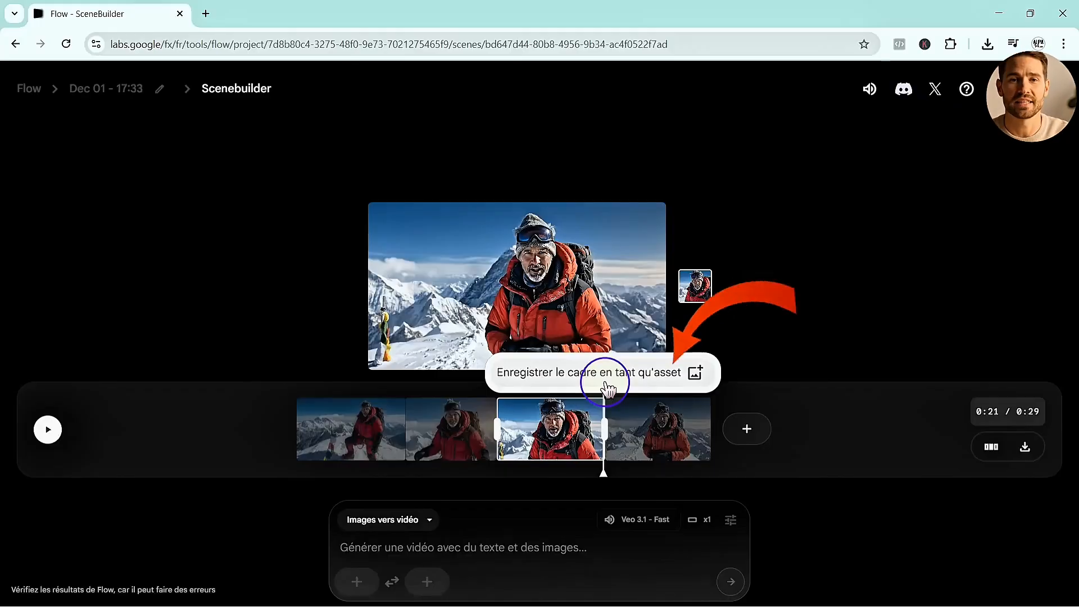
left_click(606, 385)
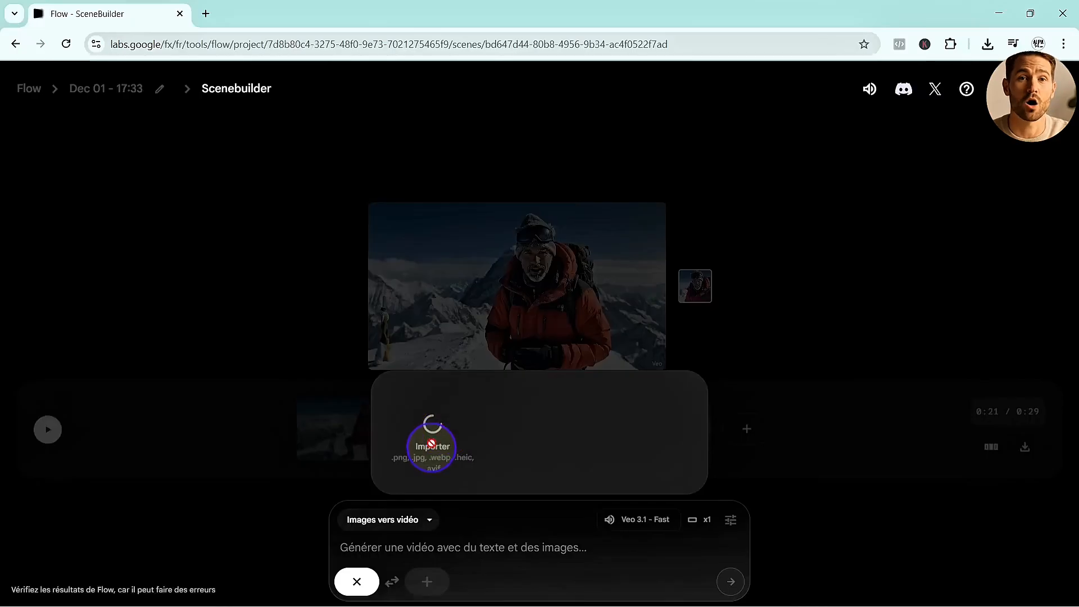
Check the saved frame among the start-image choices of Images vers vidéo, and close the image picker.
left_click(357, 582)
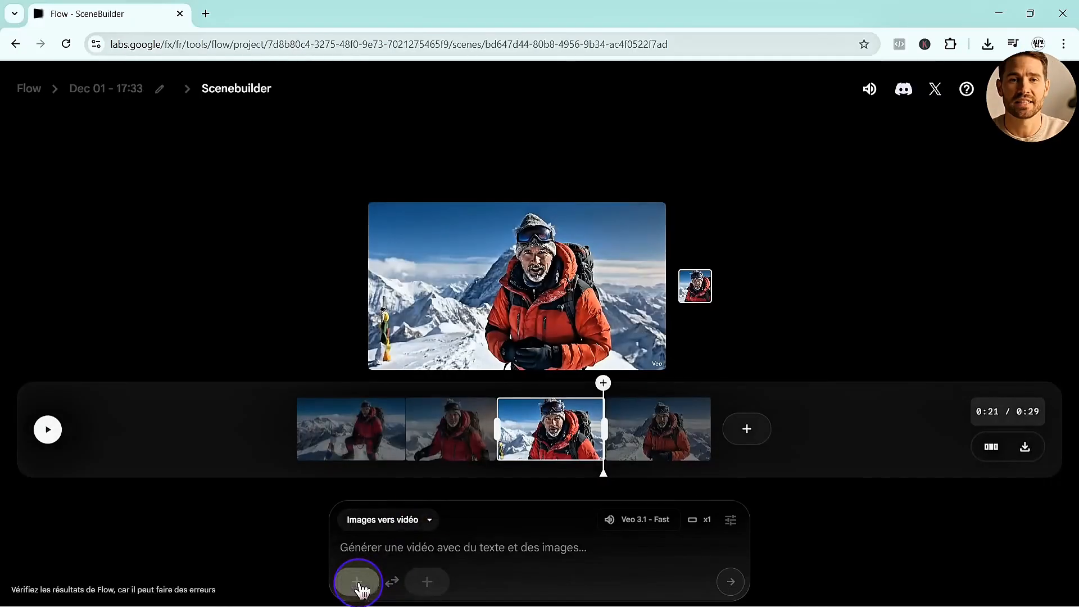
left_click(358, 584)
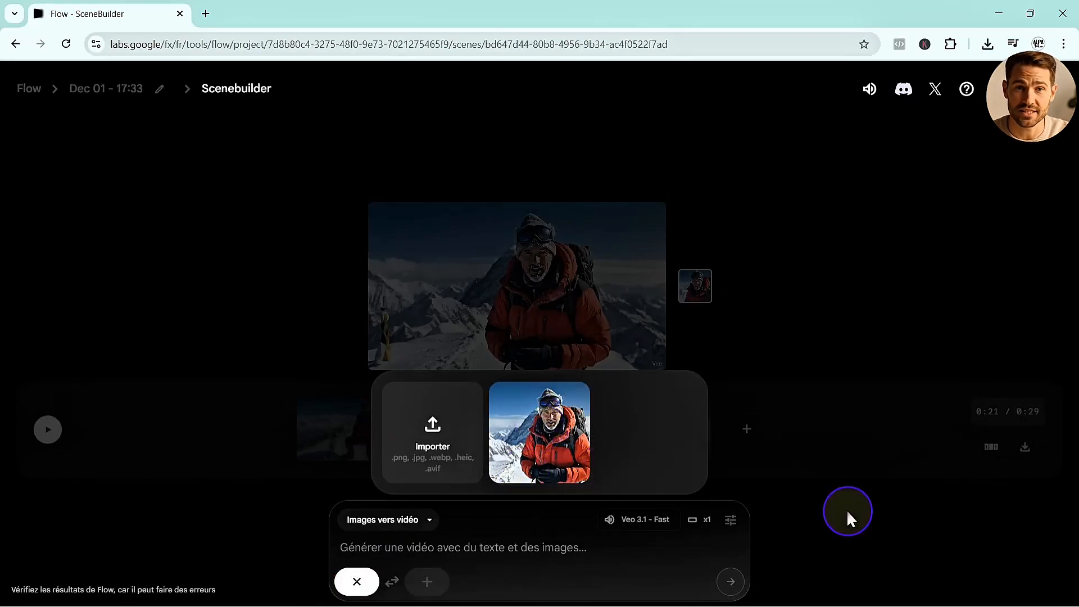
left_click(847, 509)
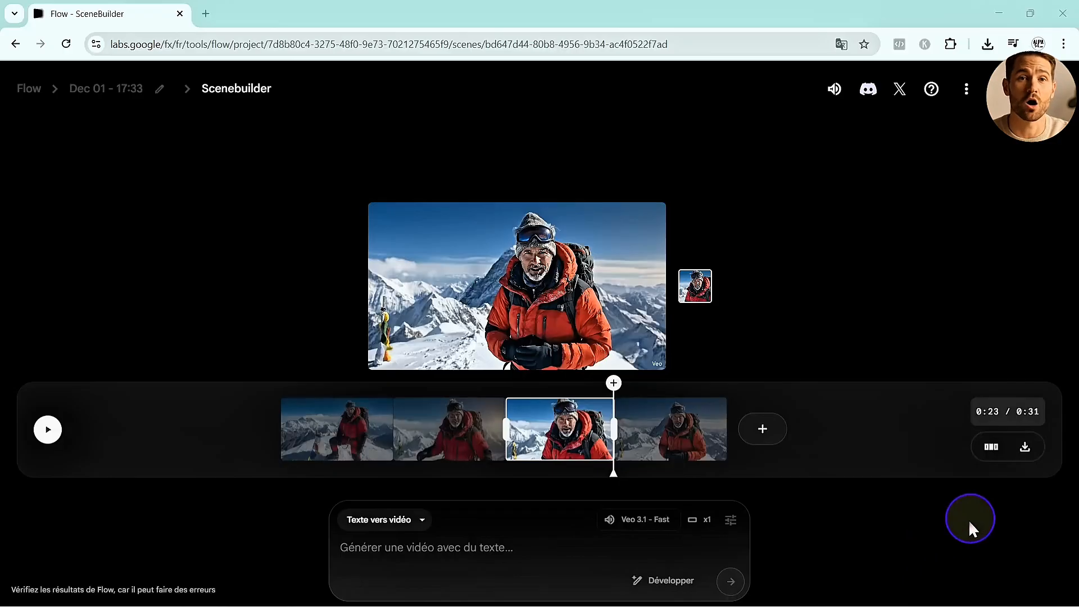
Open the clip arrangement view, pick up the fourth clip, put it back in place and return to the timeline.
left_click(991, 449)
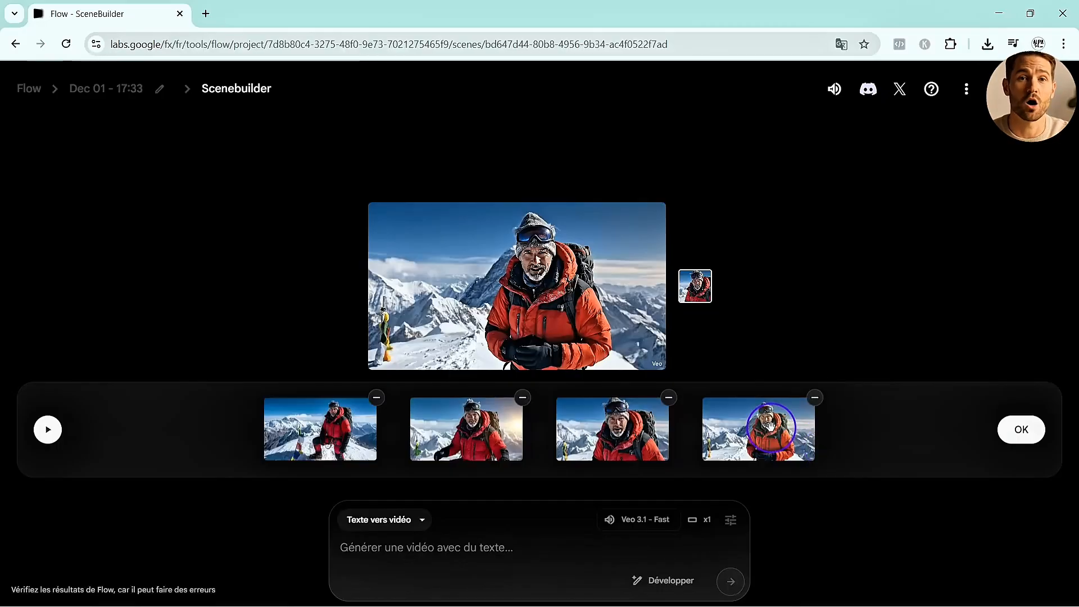
left_click_drag(770, 427, 808, 433)
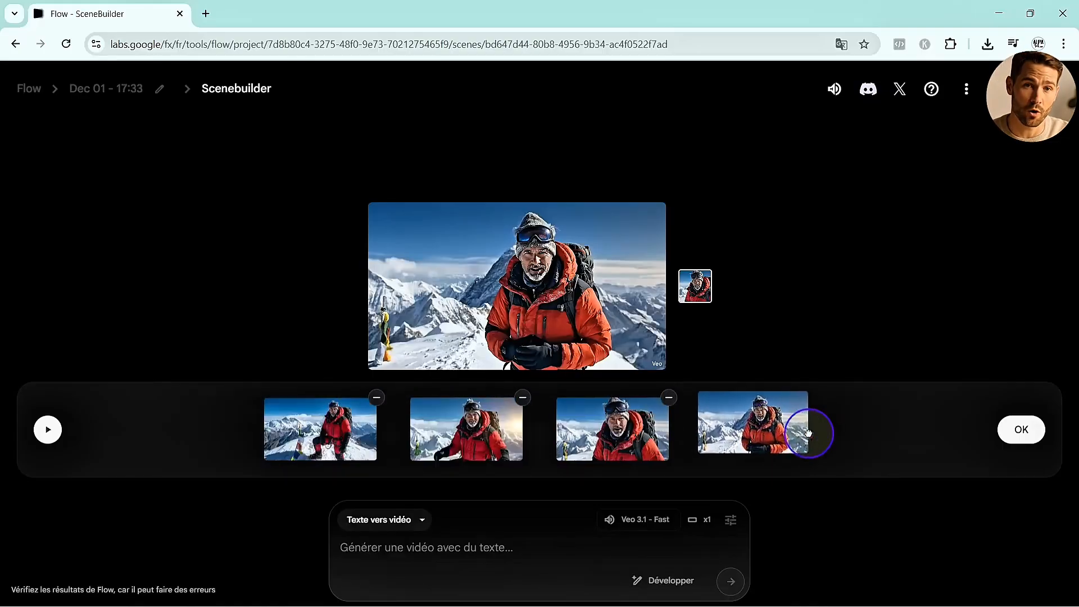
left_click(1021, 430)
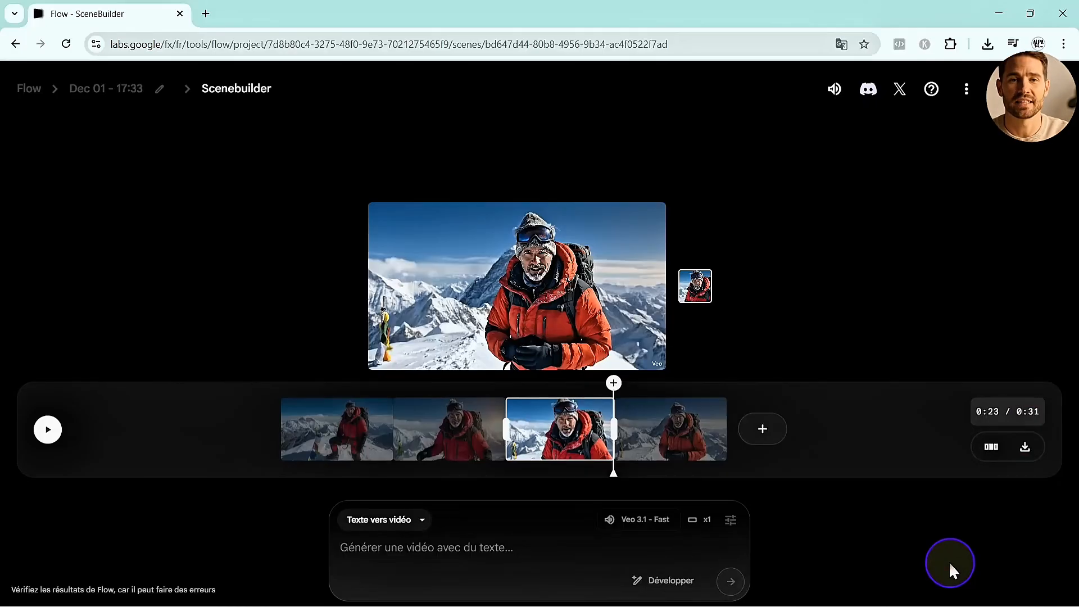
Export the complete four-clip scene and download the exported video.
left_click(1025, 448)
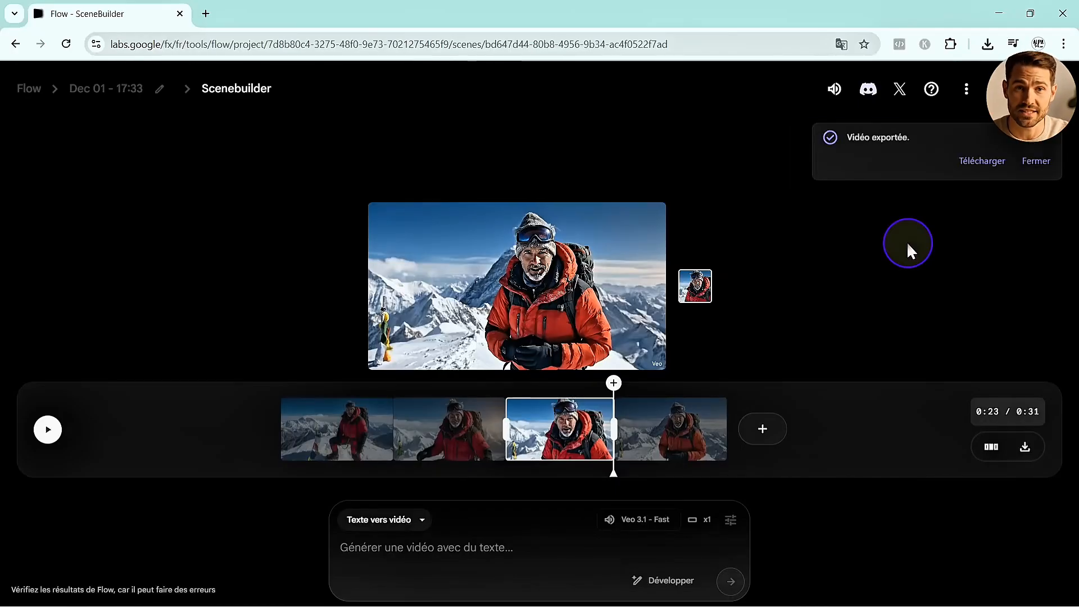
left_click(978, 162)
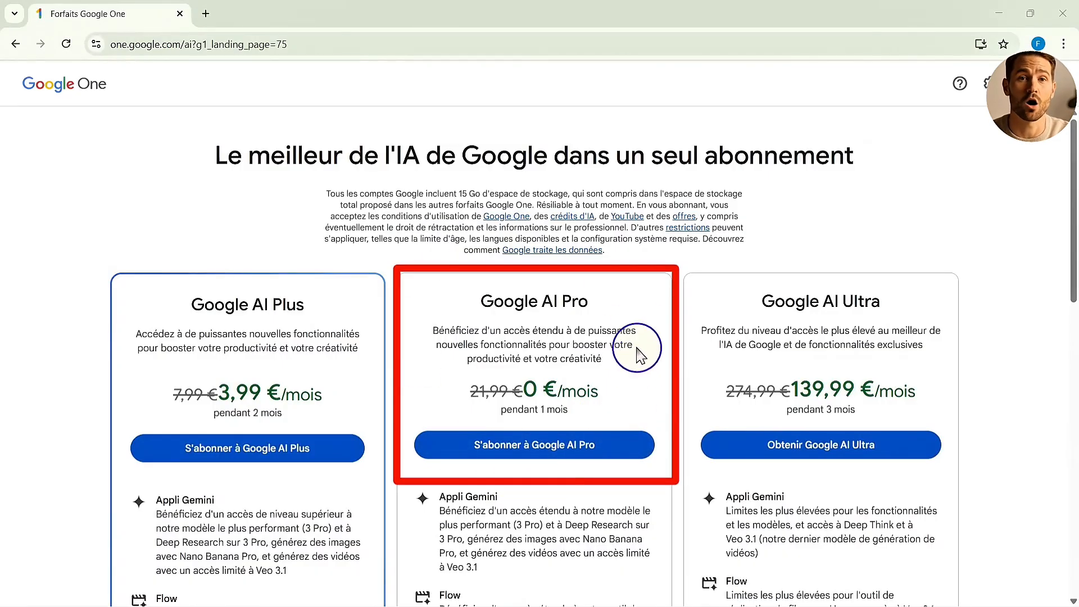
Review the features and AI credits of the Google AI Plus, Pro and Ultra plans and the student offer on Google One.
scroll(655, 370, "down", 4)
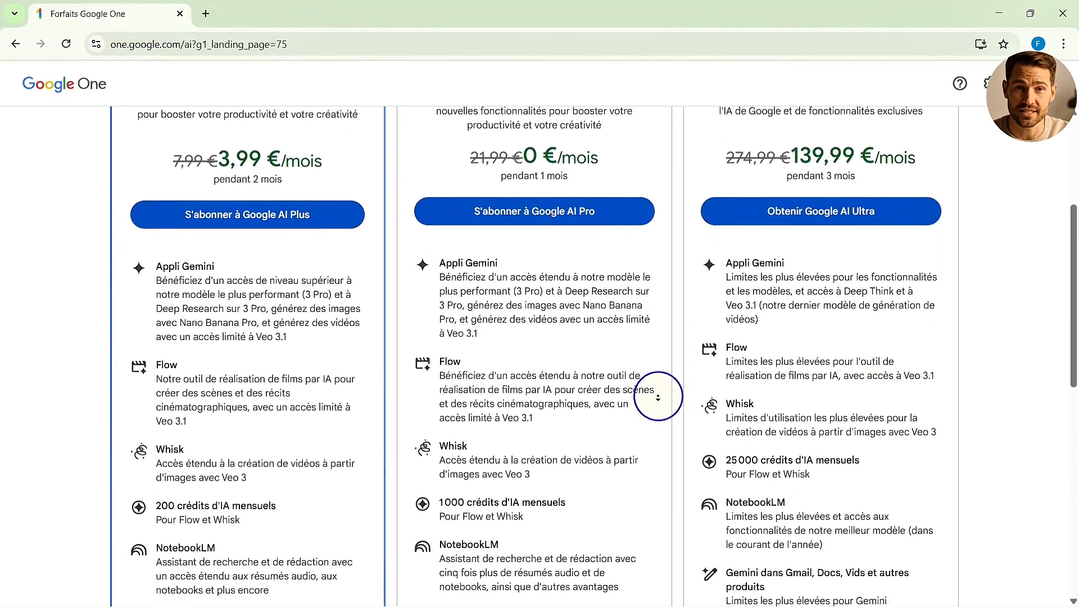
scroll(657, 438, "down", 3)
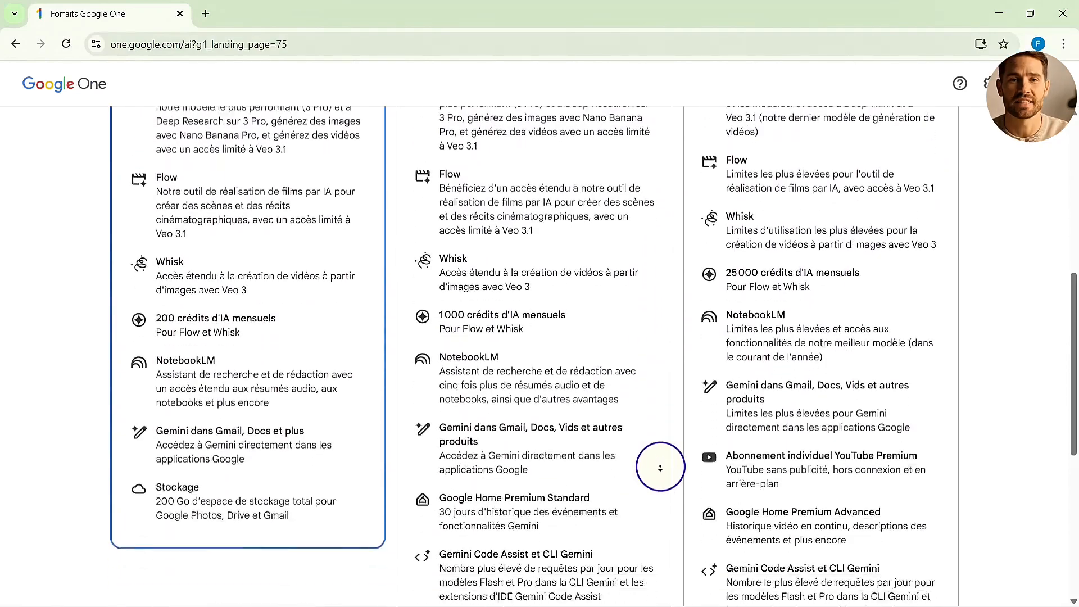
scroll(660, 468, "down", 6)
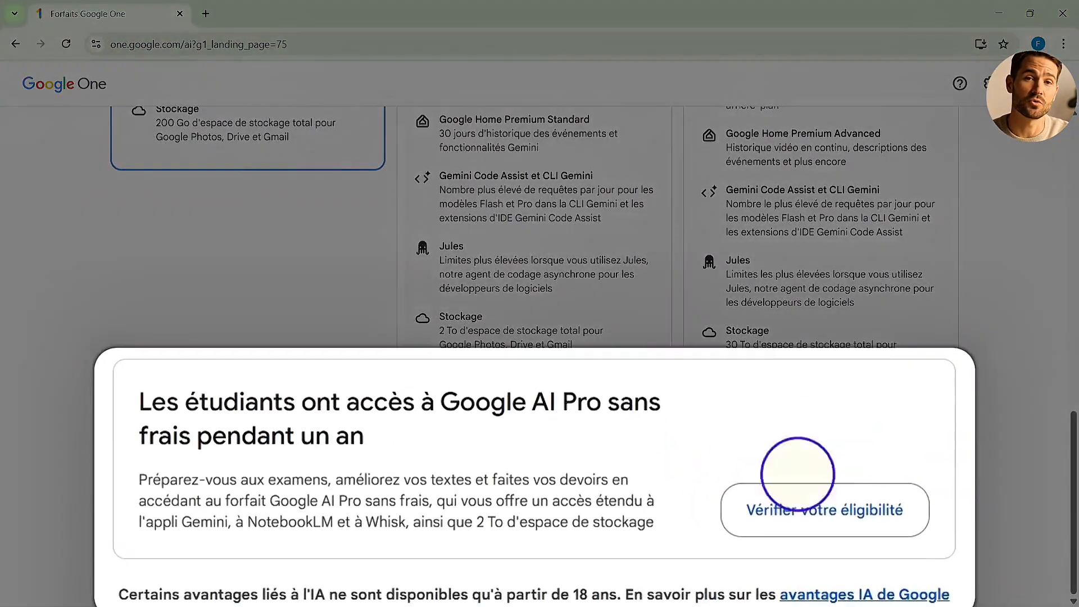